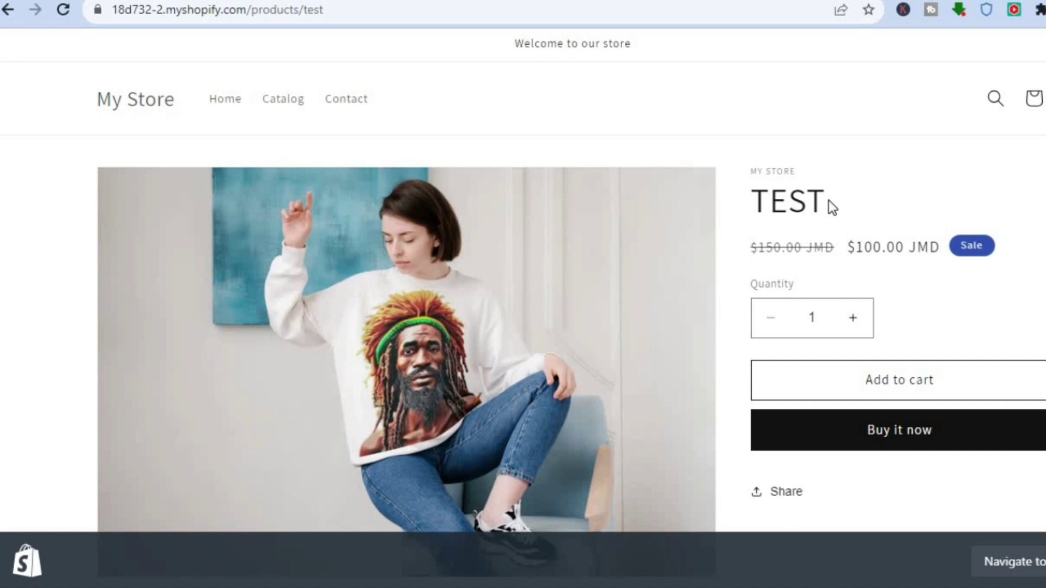
# Select part of the TEST product title on the storefront, then clear the selection
pyautogui.moveTo(823, 201); pyautogui.dragTo(759, 203)
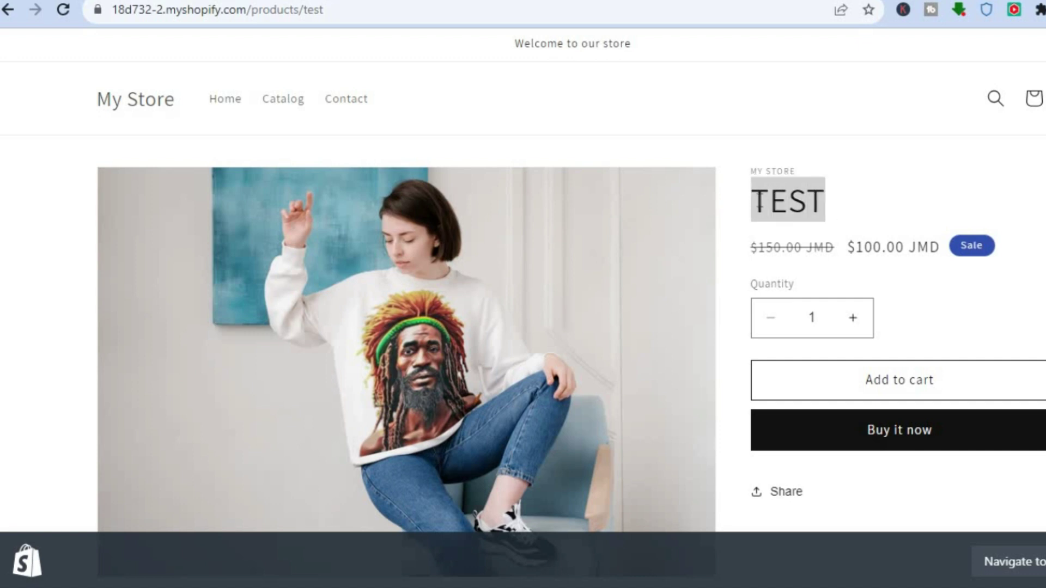
pyautogui.click(795, 203)
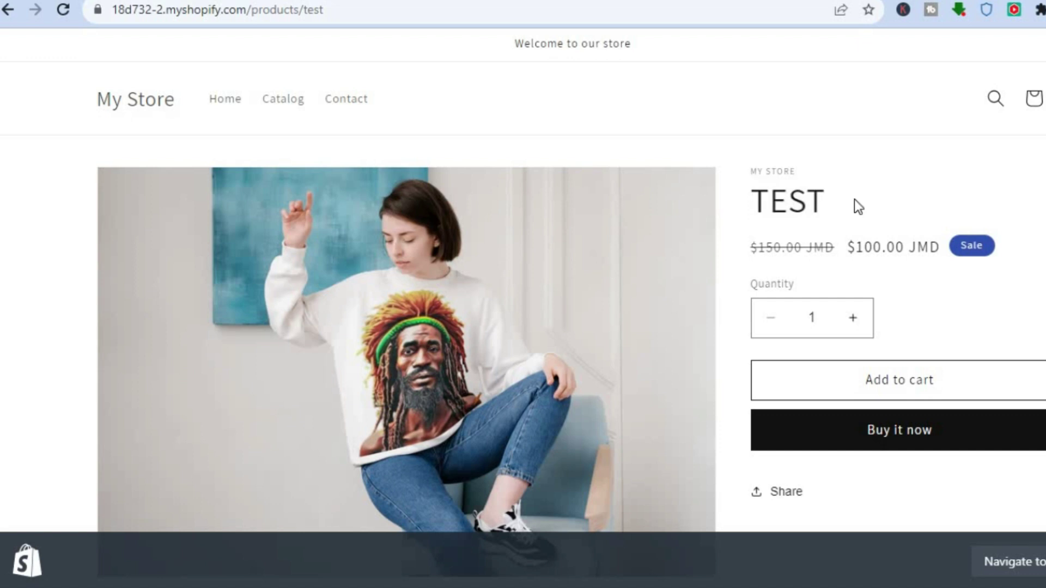
pyautogui.scroll(-3, 406, 300)
pyautogui.scroll(3, 406, 299)
# Return to the admin, open Online Store themes and start customizing the Dawn theme
pyautogui.click(8, 9)
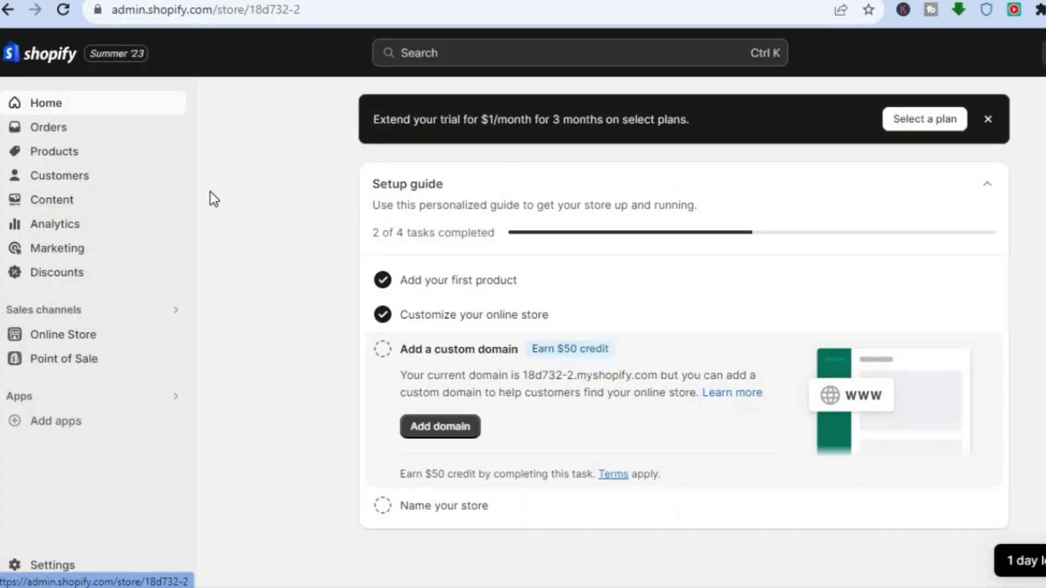
pyautogui.click(79, 339)
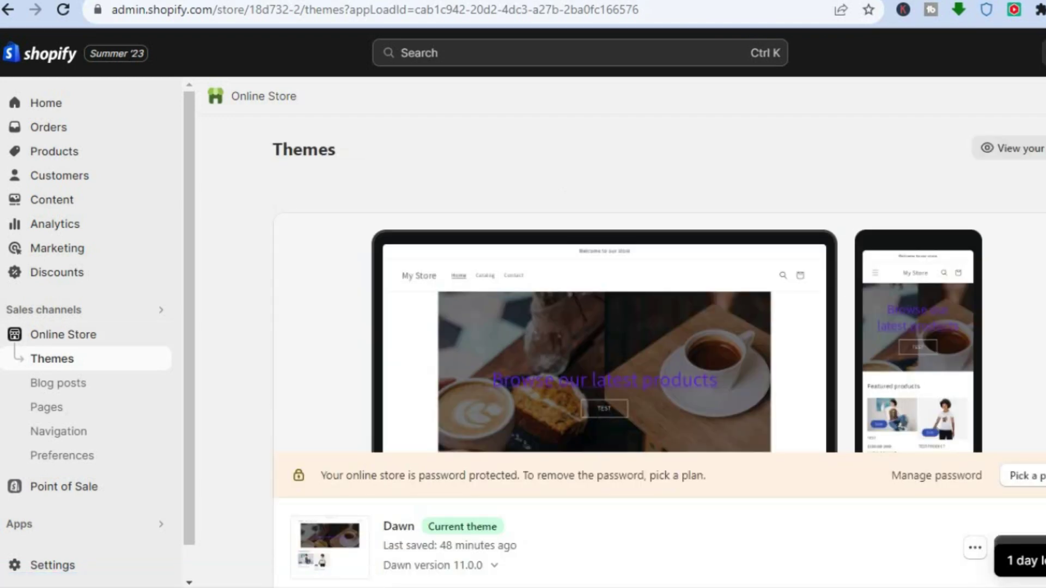
pyautogui.scroll(-3, 1042, 327)
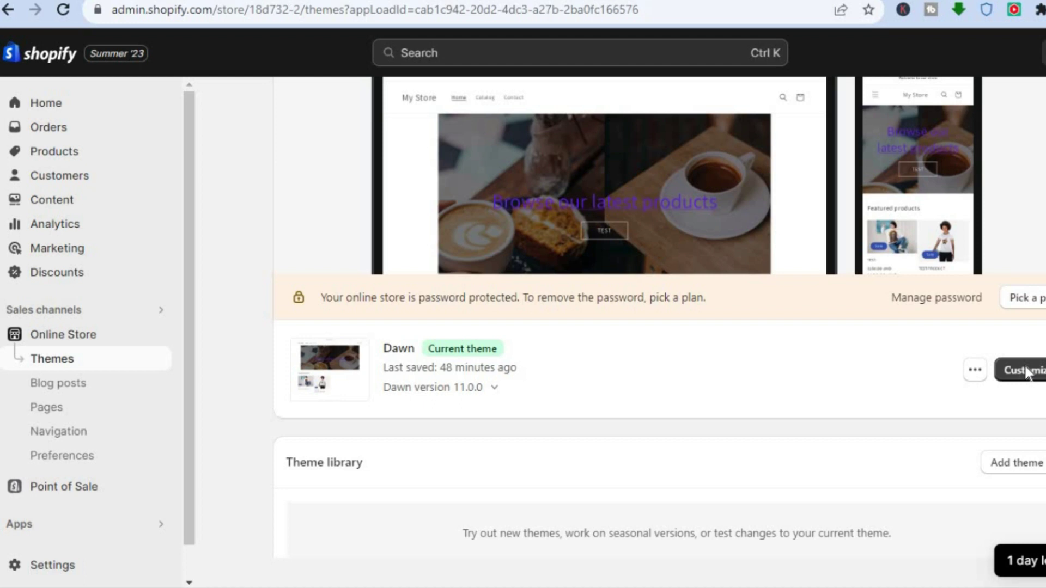
pyautogui.click(1025, 373)
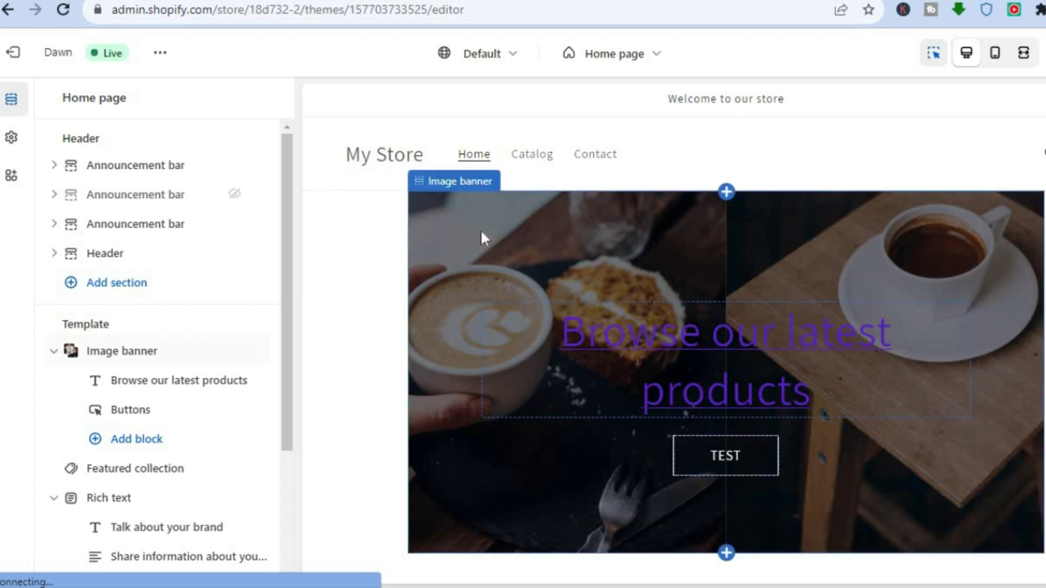
# Switch the editor preview from Home page to Products > Default product
pyautogui.click(609, 59)
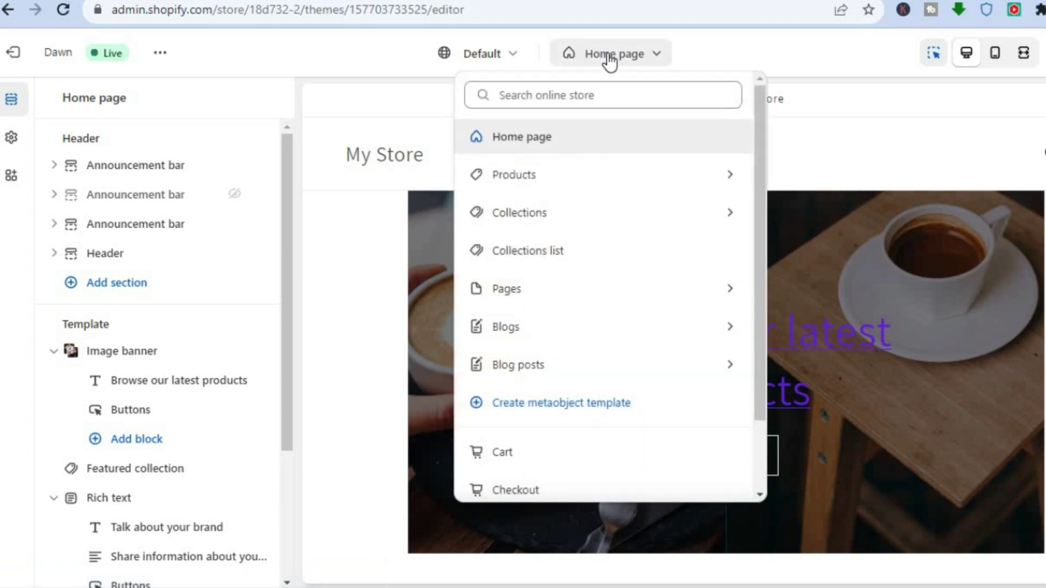
pyautogui.click(576, 178)
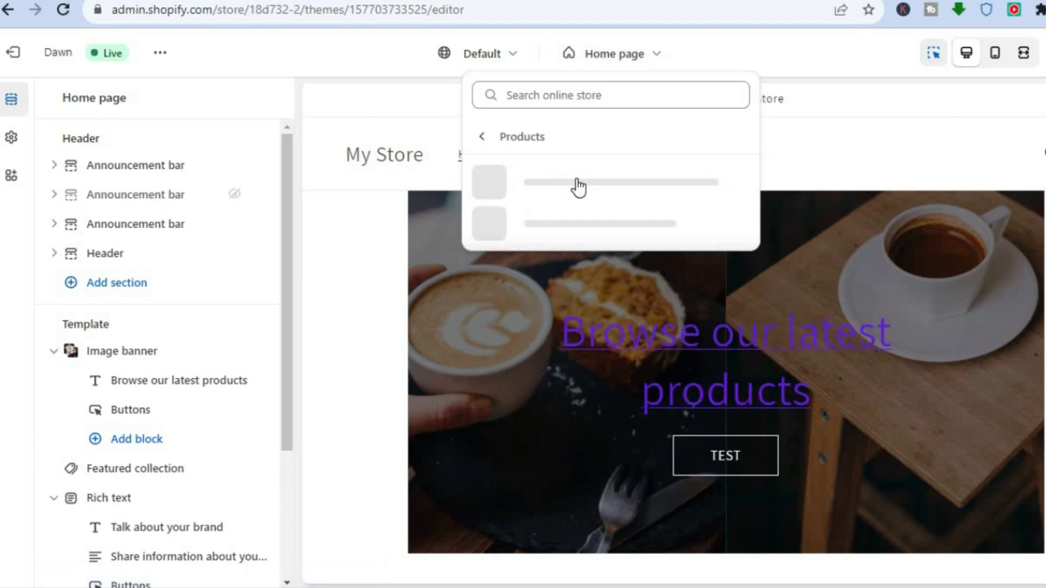
pyautogui.click(579, 188)
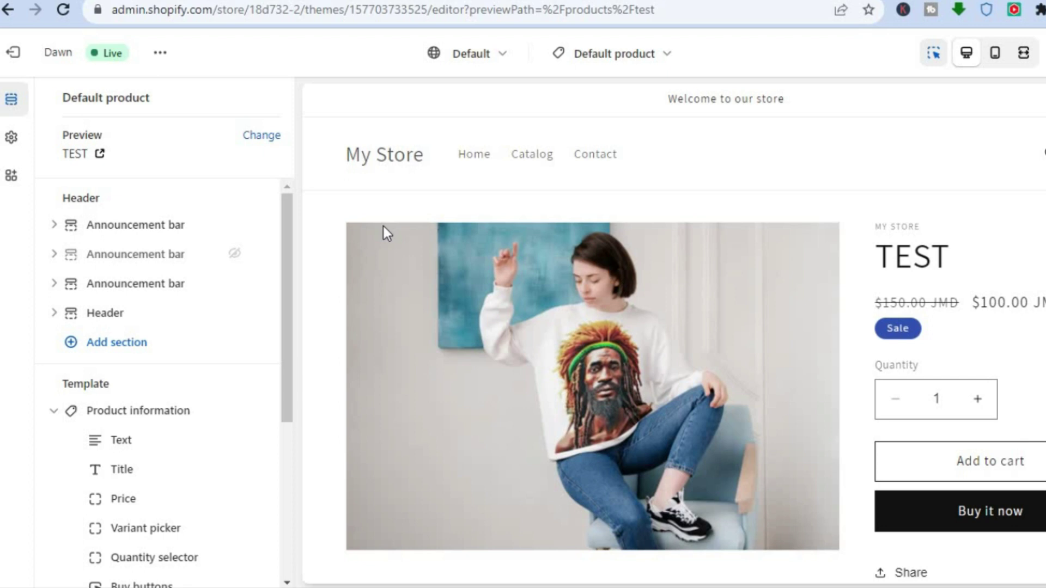
# Open the Product information section and expand its Custom CSS box
pyautogui.moveTo(289, 247); pyautogui.dragTo(283, 298)
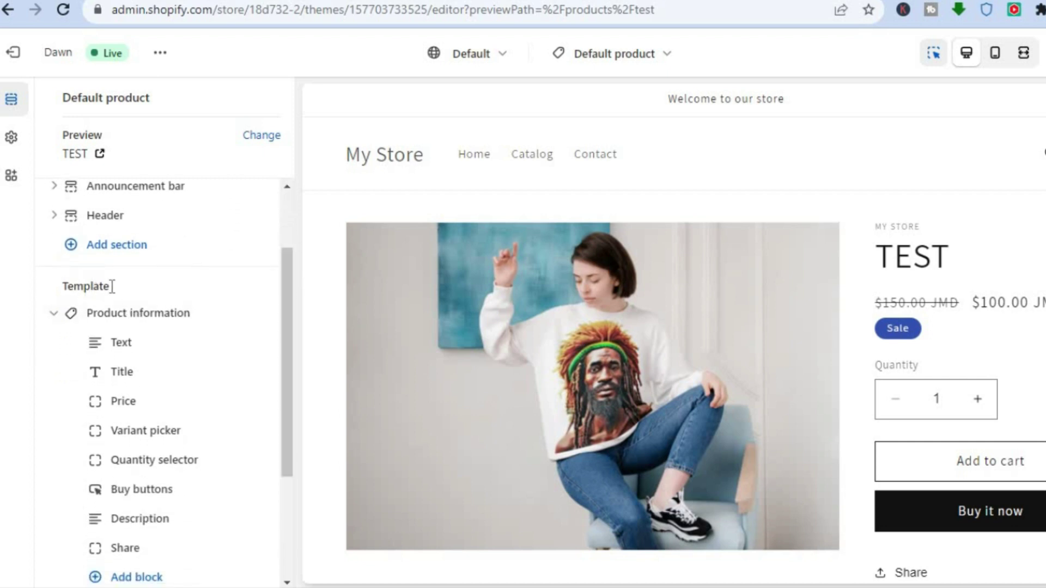
pyautogui.moveTo(134, 322)
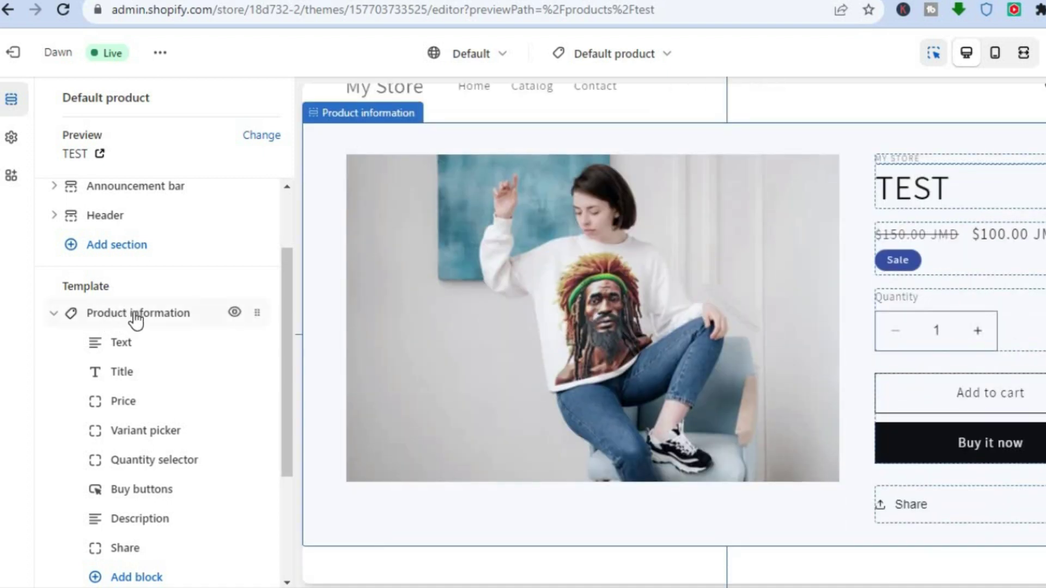
pyautogui.click(133, 312)
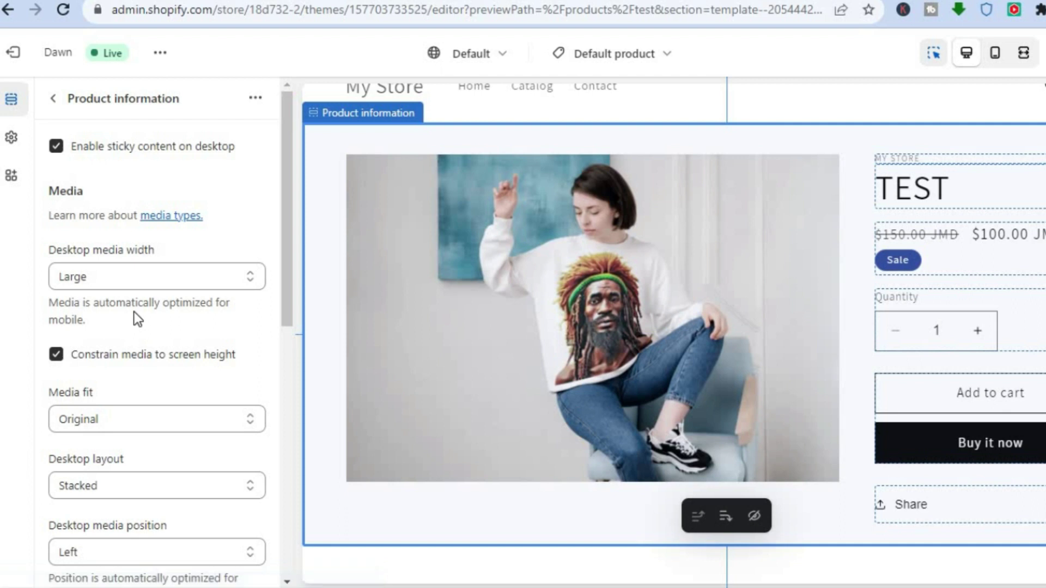
pyautogui.moveTo(284, 241); pyautogui.dragTo(273, 434)
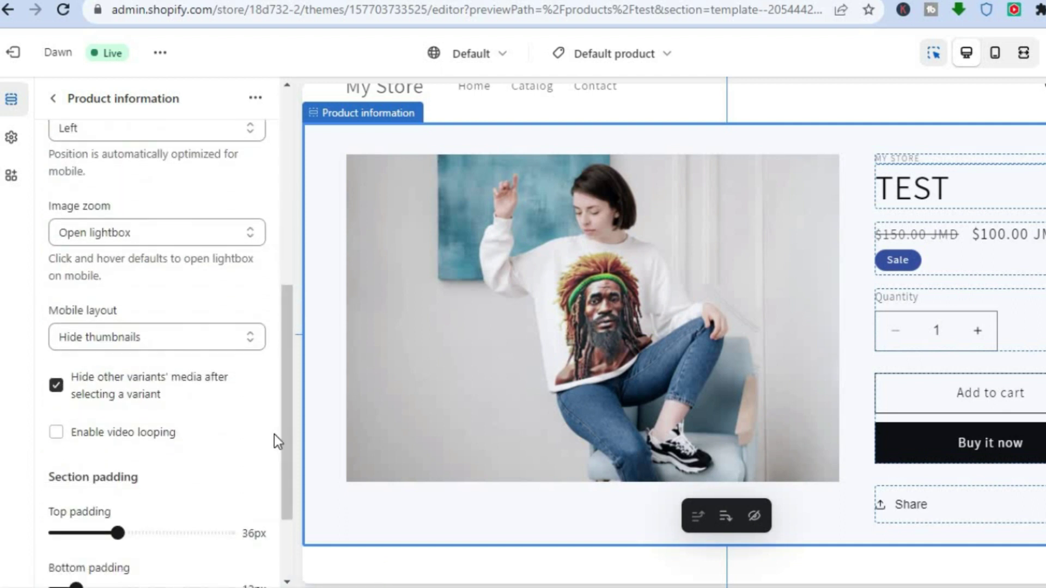
pyautogui.moveTo(286, 484); pyautogui.dragTo(283, 527)
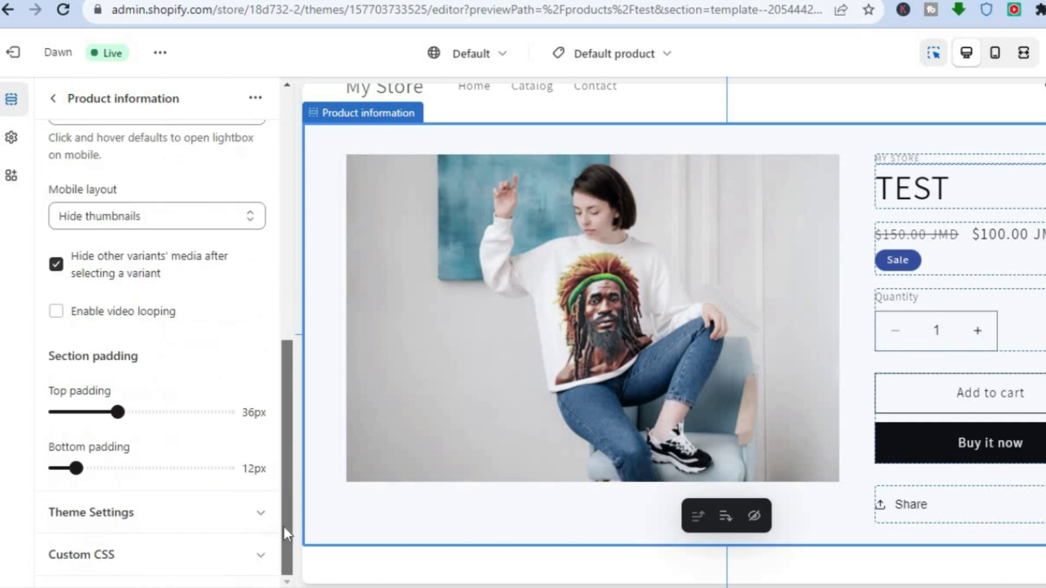
pyautogui.click(109, 565)
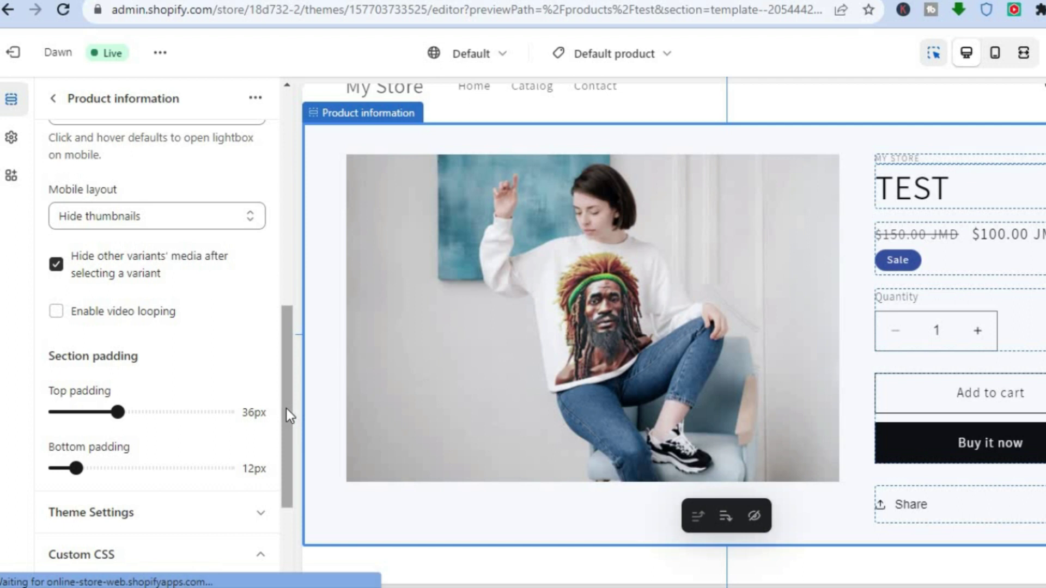
pyautogui.moveTo(283, 421); pyautogui.dragTo(279, 505)
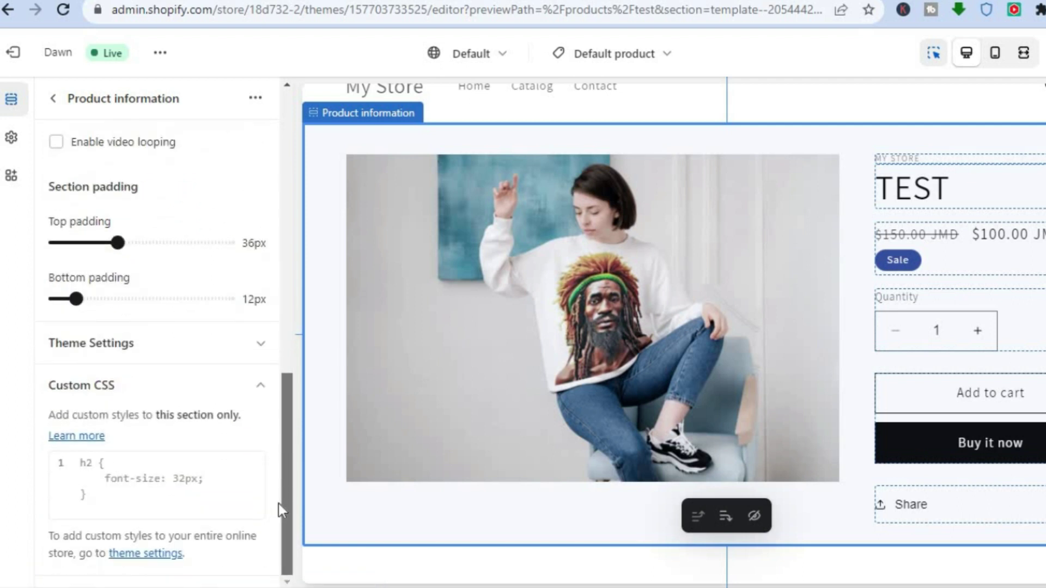
pyautogui.click(178, 480)
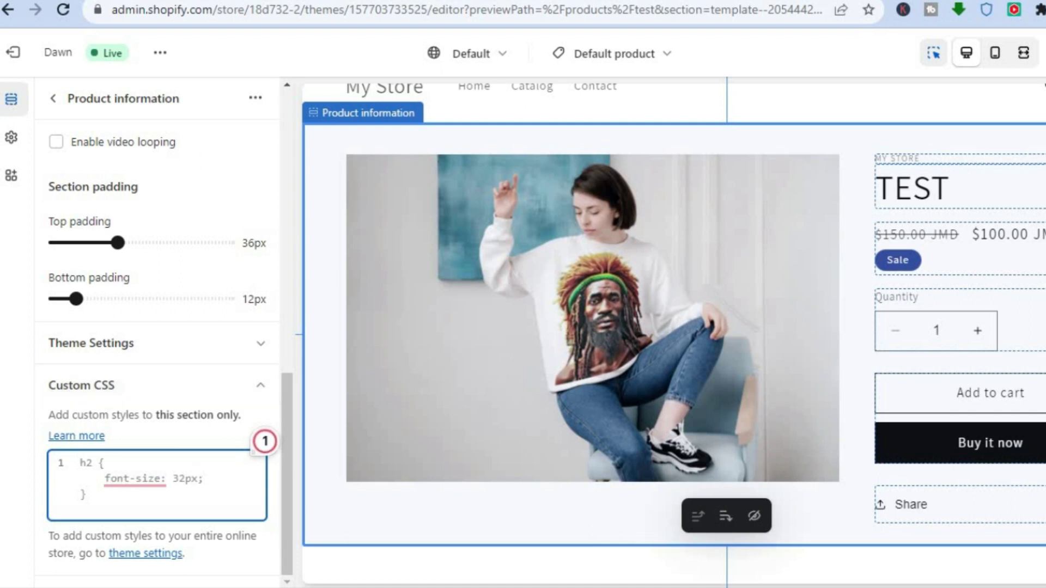
# Copy the product title CSS line from the Google Doc and return to the editor
pyautogui.hotkey('ctrl', 'Tab')
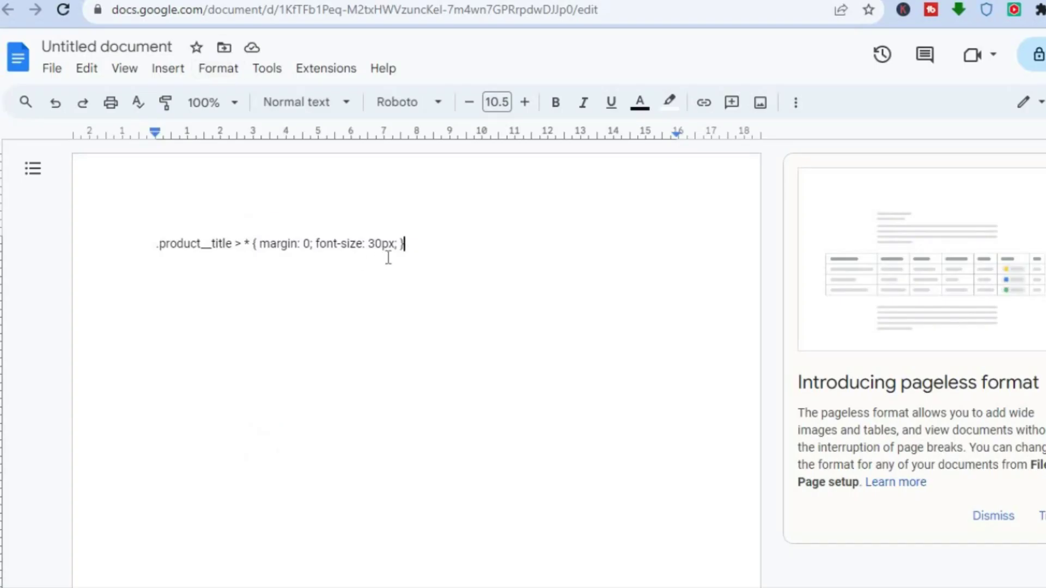
pyautogui.moveTo(416, 250); pyautogui.dragTo(155, 243)
pyautogui.rightClick(176, 248)
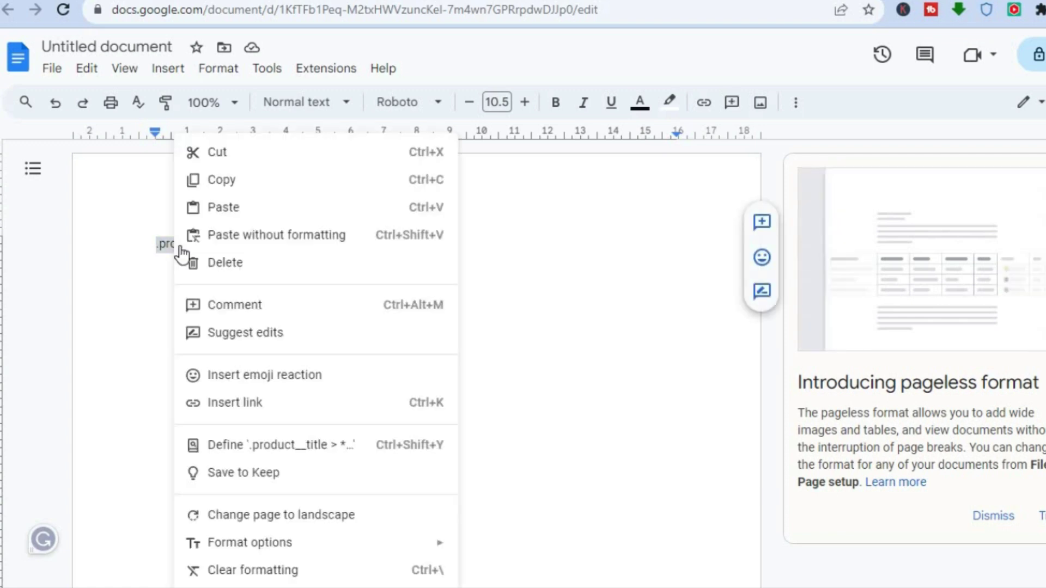
pyautogui.click(256, 186)
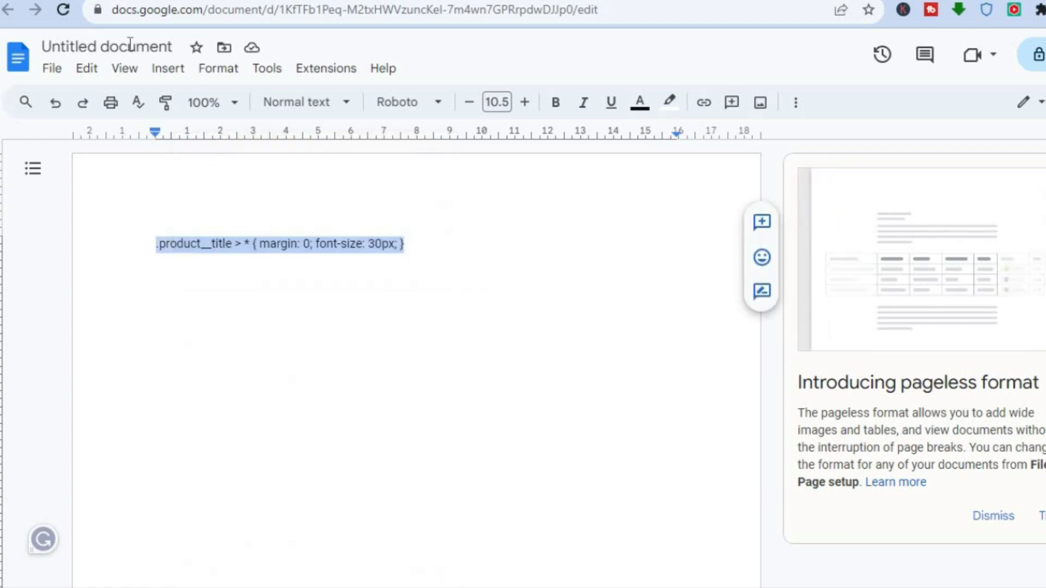
pyautogui.hotkey('ctrl', 'Tab')
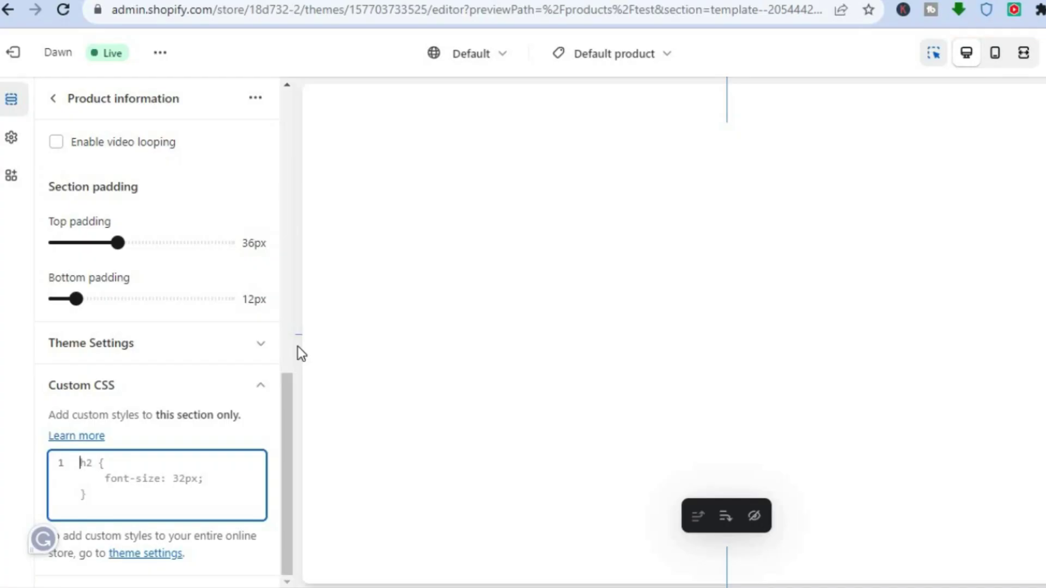
# Paste the .product__title rule into Custom CSS and change its font-size from 30px to 18px
pyautogui.rightClick(84, 469)
pyautogui.click(139, 280)
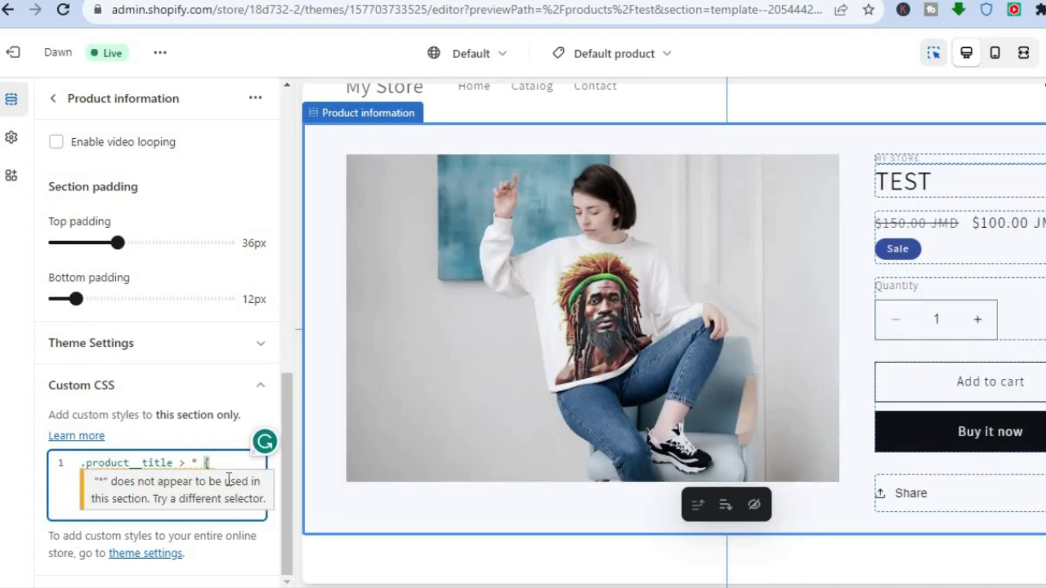
pyautogui.click(172, 494)
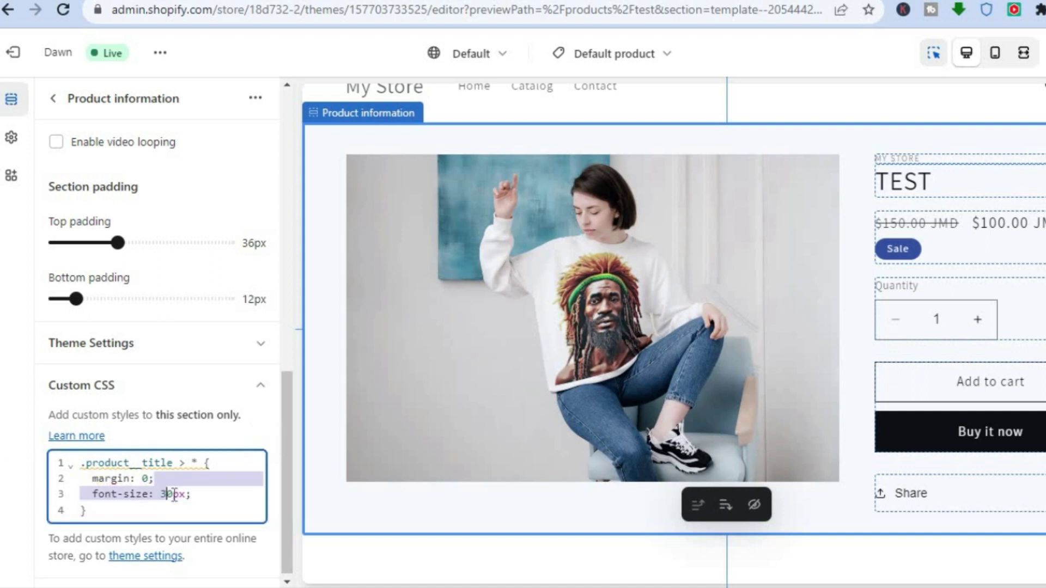
pyautogui.moveTo(174, 494); pyautogui.dragTo(165, 490)
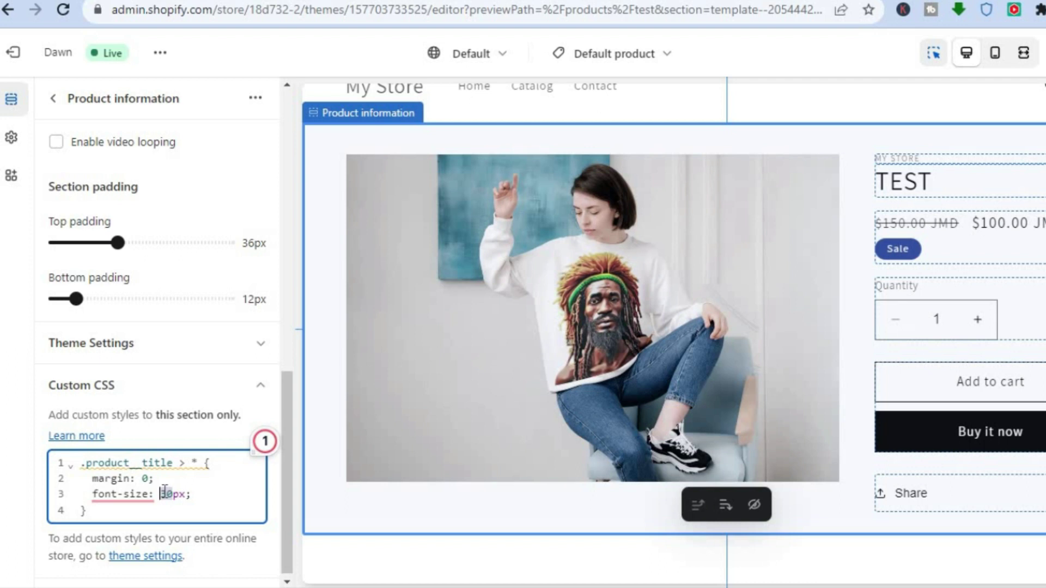
pyautogui.write('18')
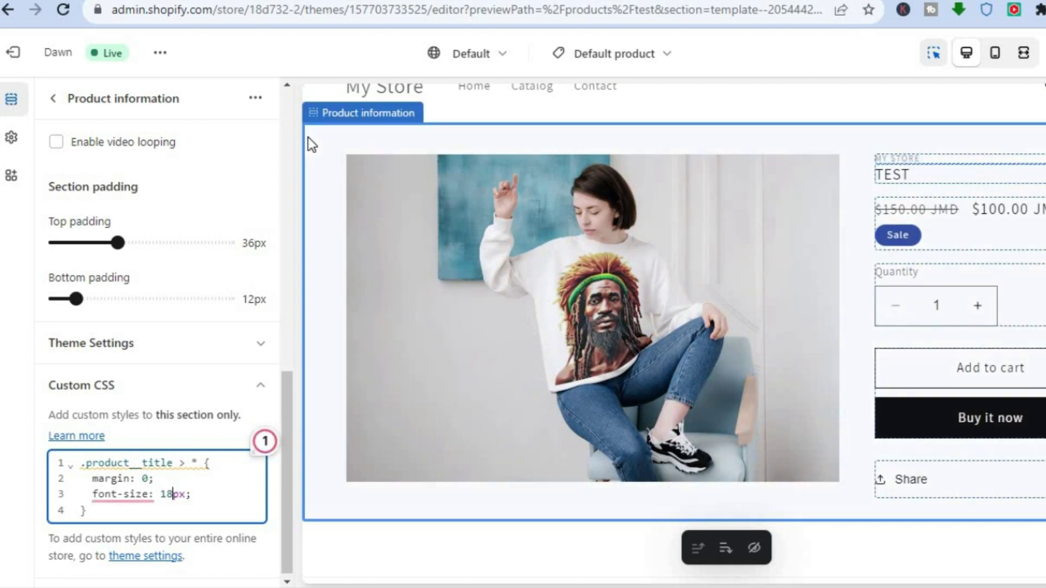
pyautogui.click(594, 107)
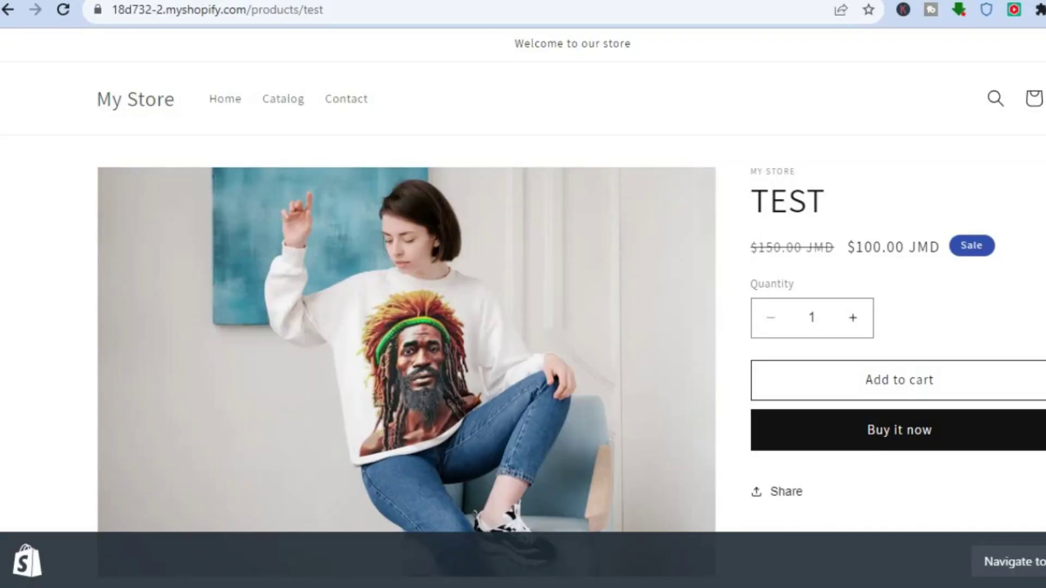
pyautogui.click(61, 14)
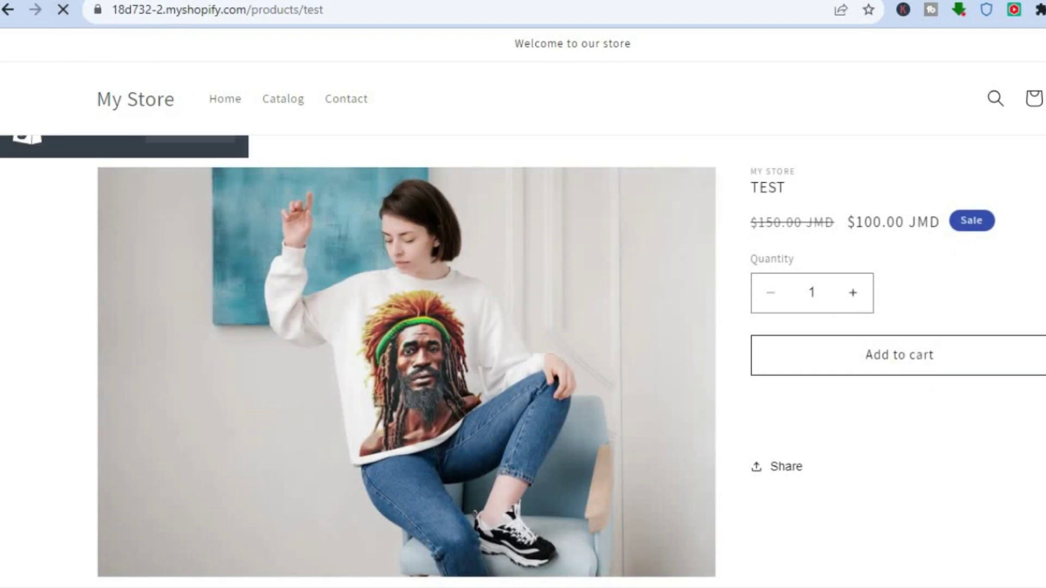
pyautogui.hotkey('alt', 'Left')
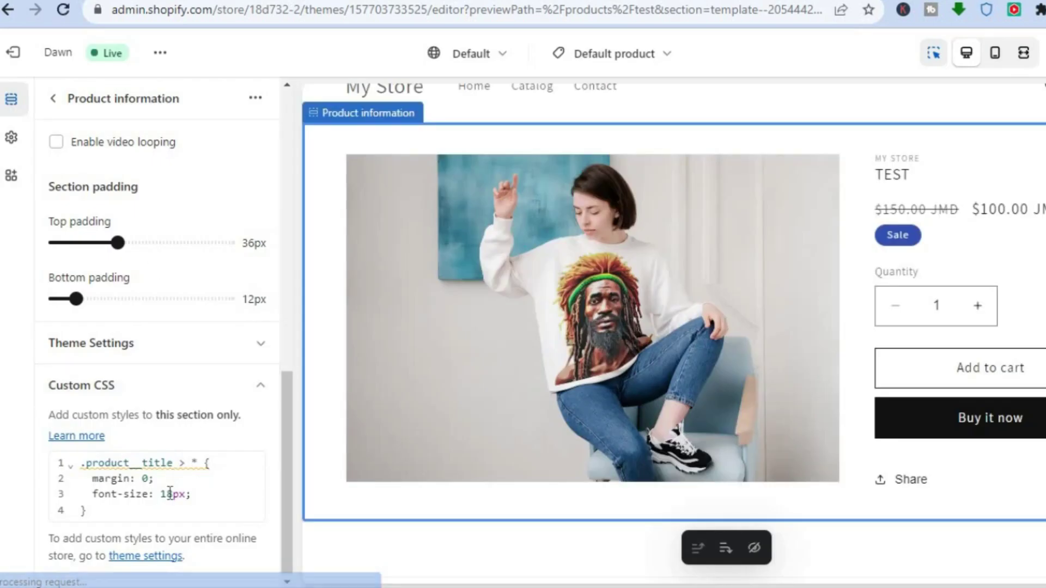
# Change the title rule's font-size from 18px to 25px and collapse Custom CSS
pyautogui.click(173, 494)
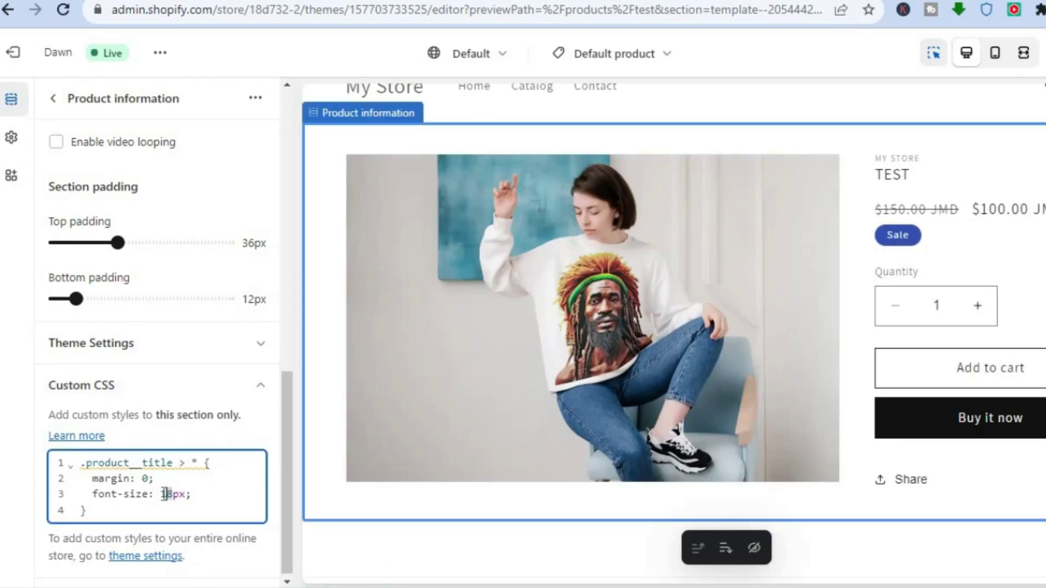
pyautogui.write('25')
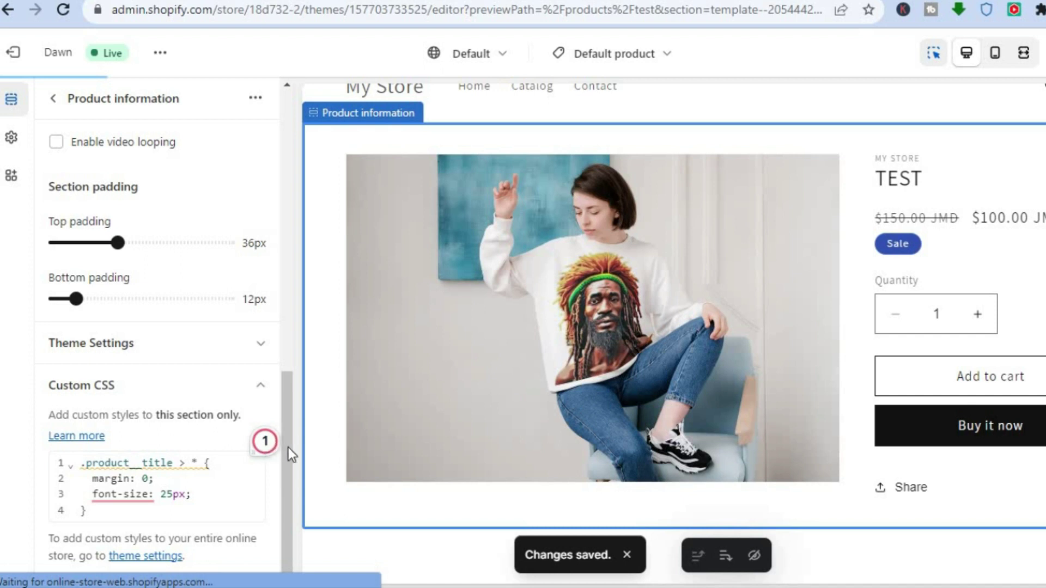
pyautogui.click(260, 390)
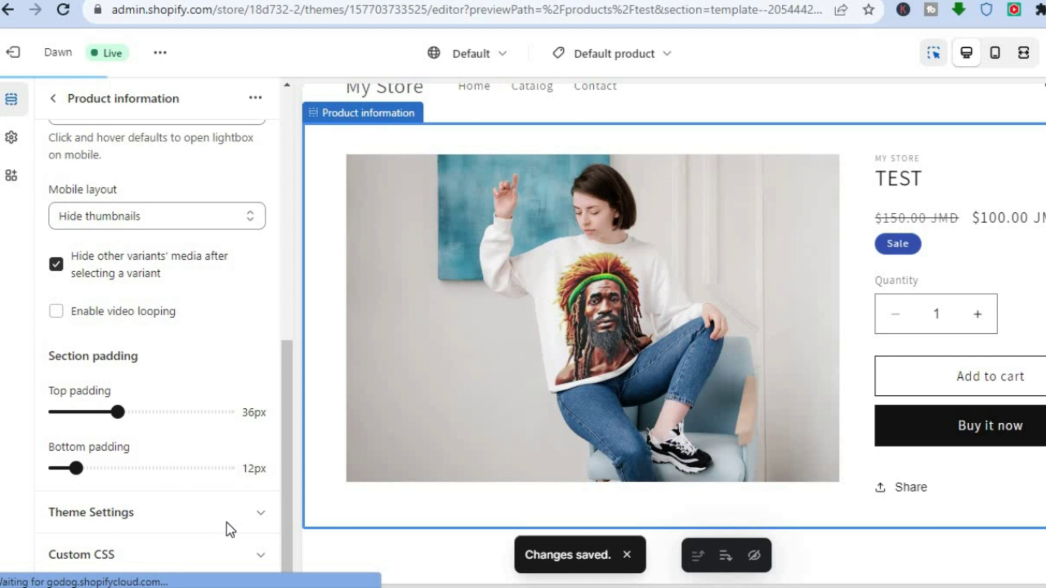
# Edit Scheme 5 under Theme Settings and set its background to green #5FB433
pyautogui.click(255, 528)
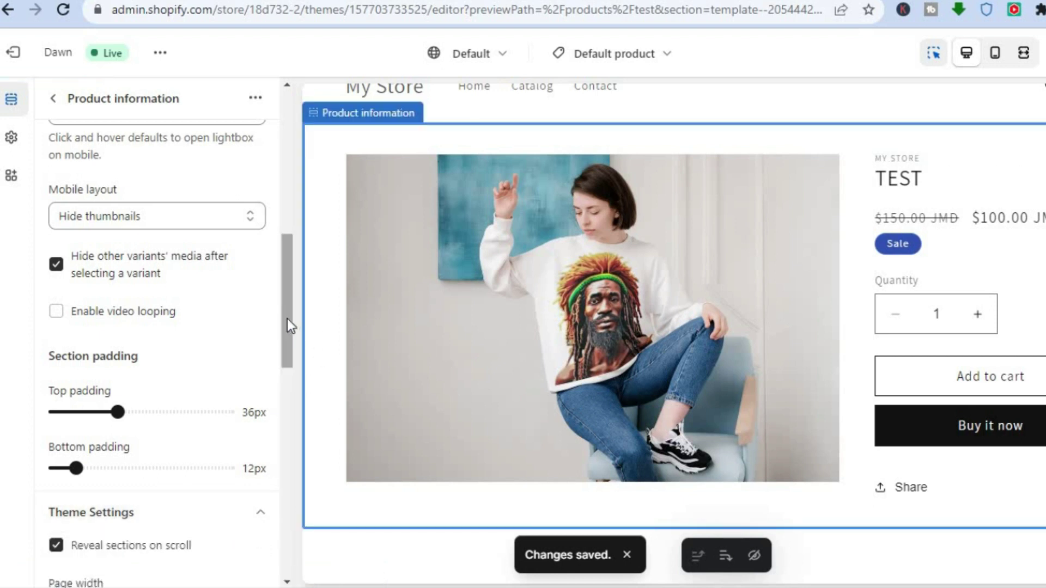
pyautogui.moveTo(287, 318); pyautogui.dragTo(287, 392)
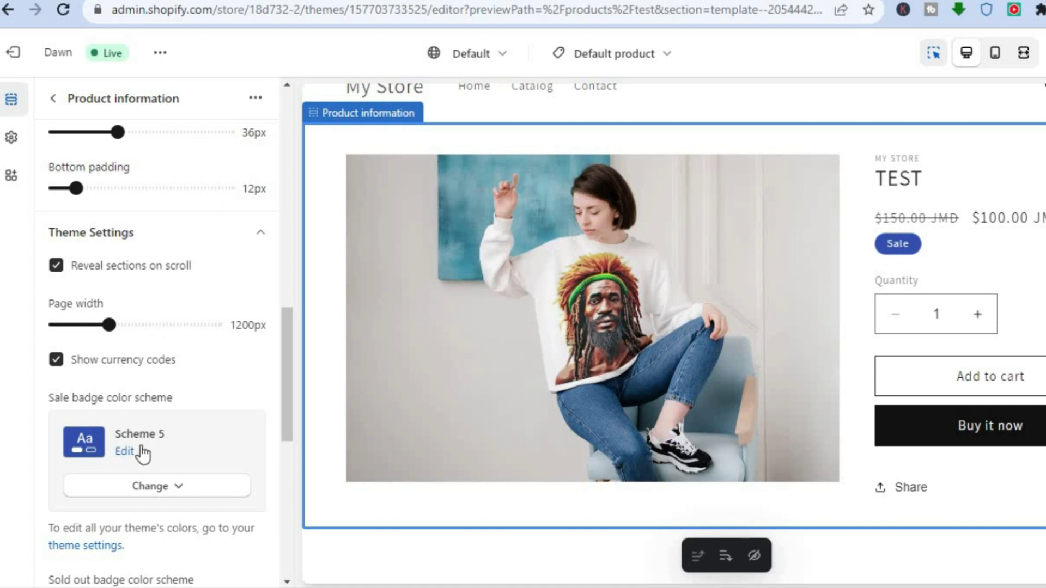
pyautogui.click(120, 453)
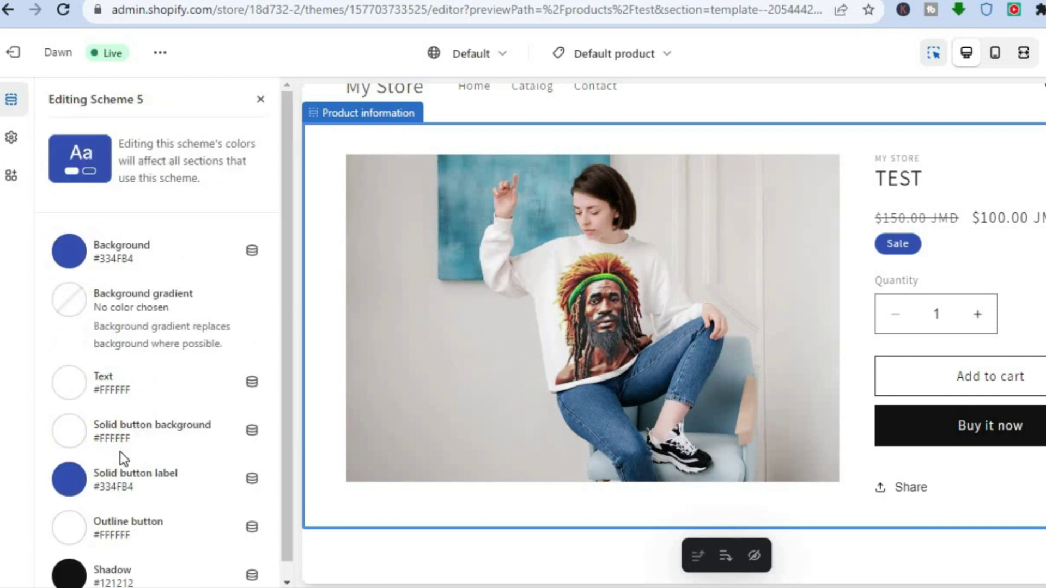
pyautogui.click(72, 258)
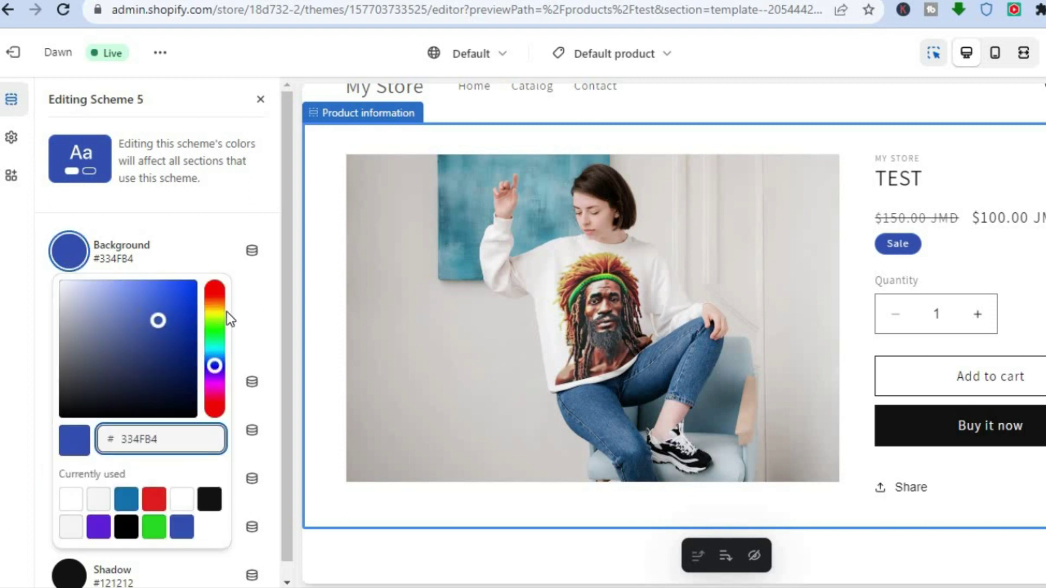
pyautogui.click(215, 326)
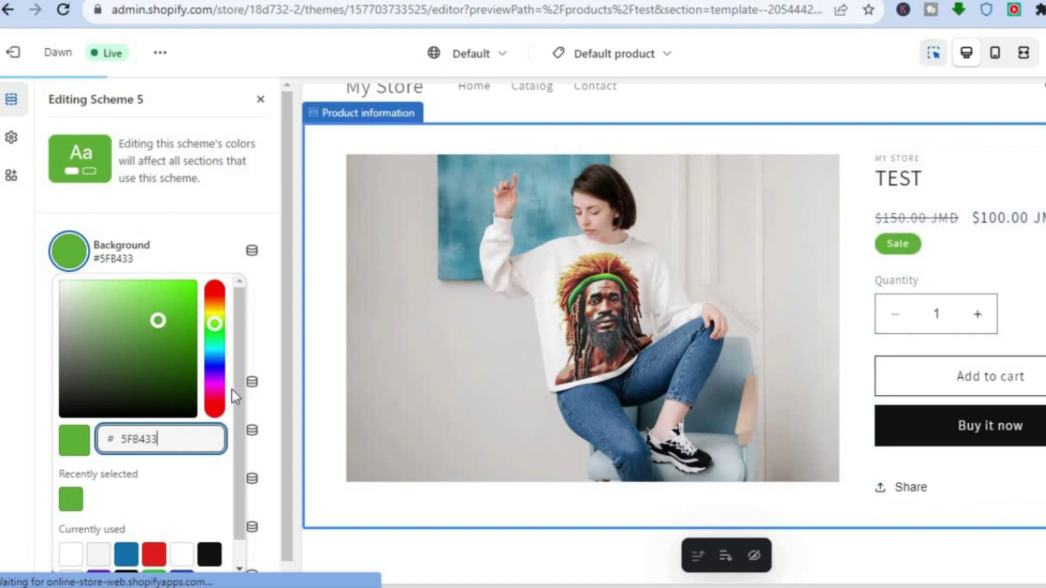
pyautogui.click(267, 287)
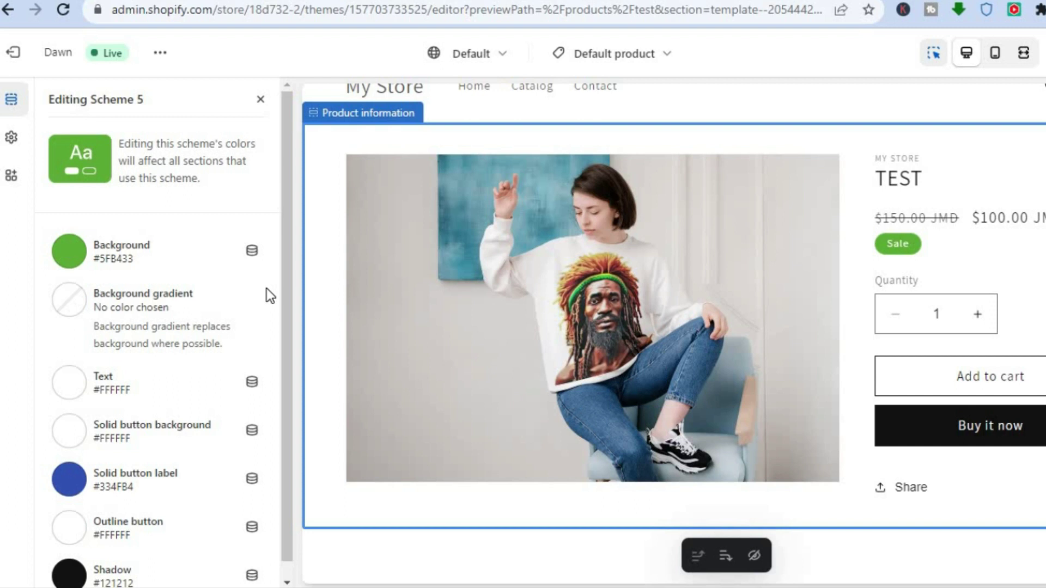
# Set Scheme 5's text colour to purple #5F1DDD and close the scheme editor
pyautogui.click(69, 382)
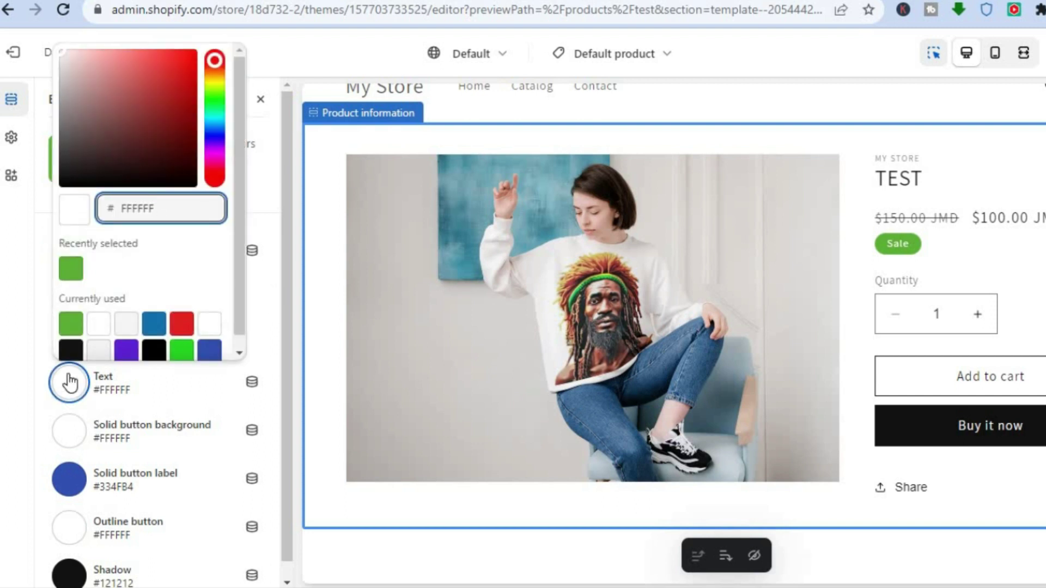
pyautogui.click(125, 351)
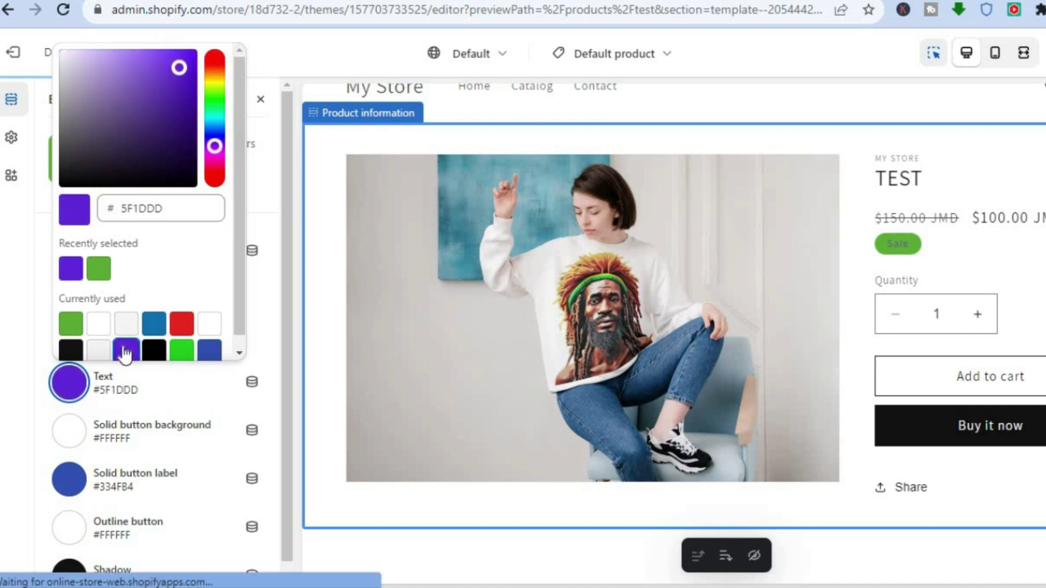
pyautogui.click(264, 287)
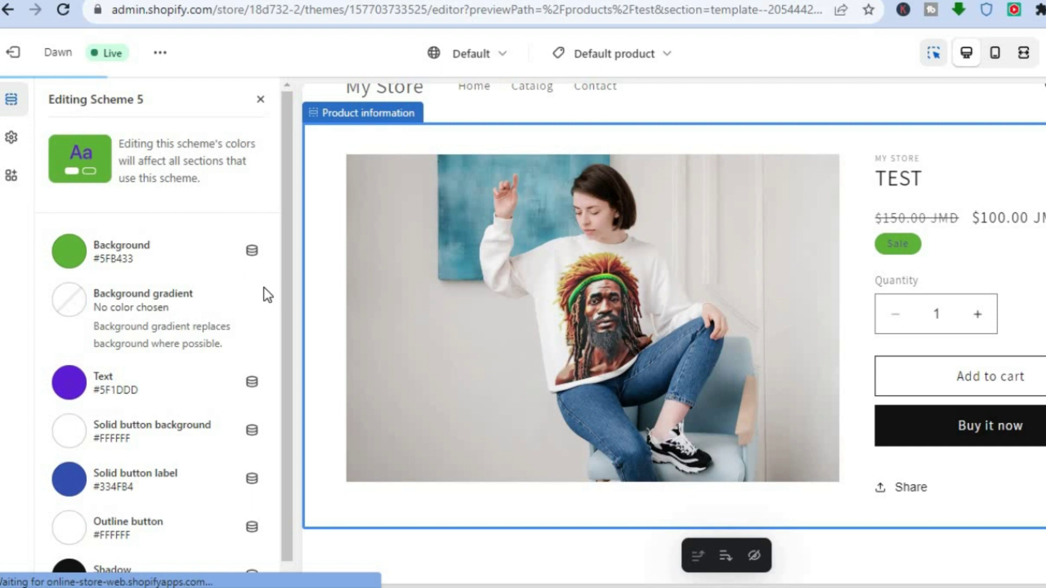
pyautogui.click(261, 100)
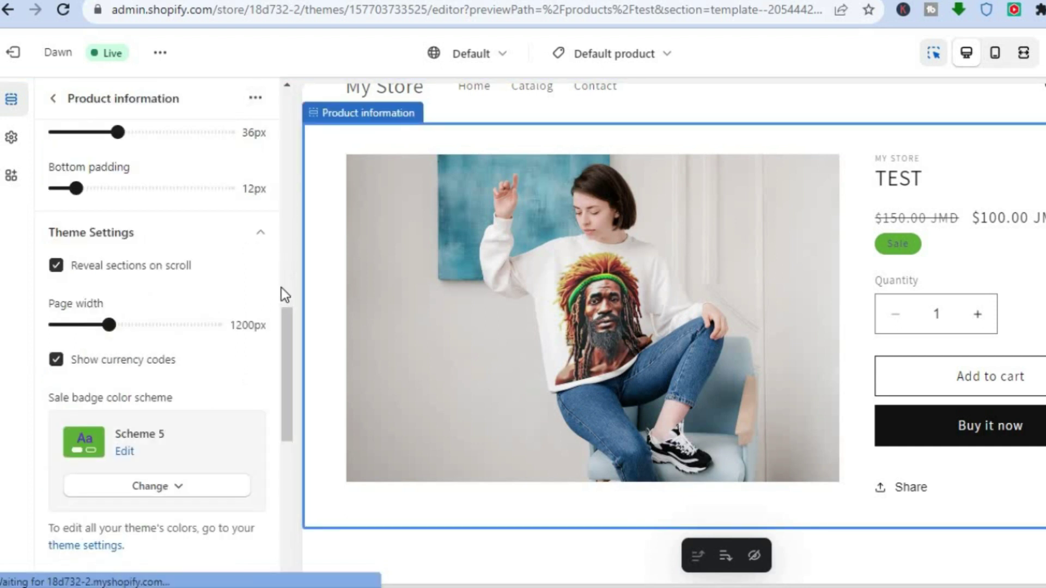
pyautogui.moveTo(286, 381); pyautogui.dragTo(280, 479)
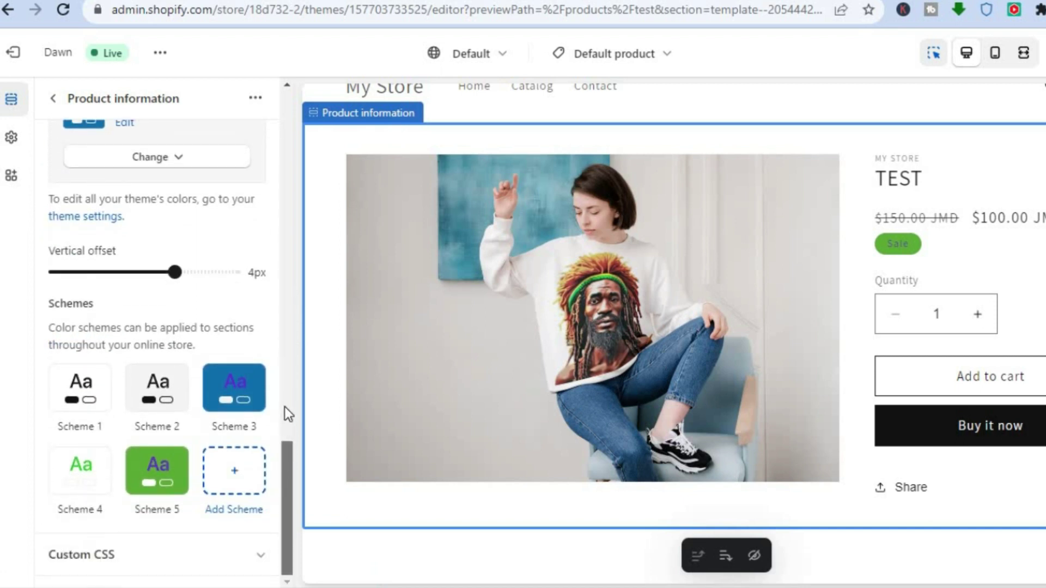
pyautogui.moveTo(285, 500); pyautogui.dragTo(289, 284)
pyautogui.scroll(2, 289, 282)
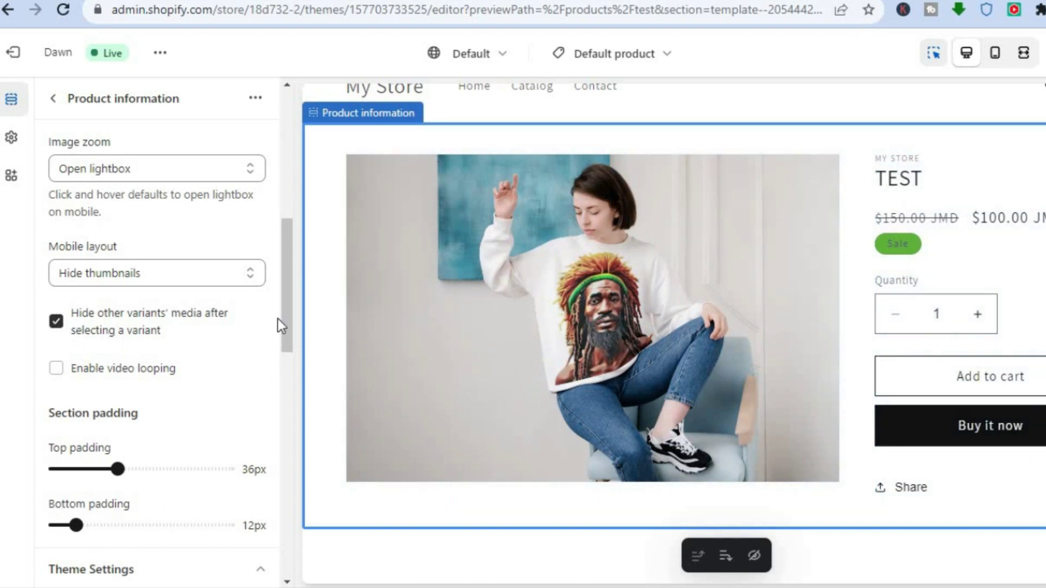
pyautogui.moveTo(289, 318); pyautogui.dragTo(288, 251)
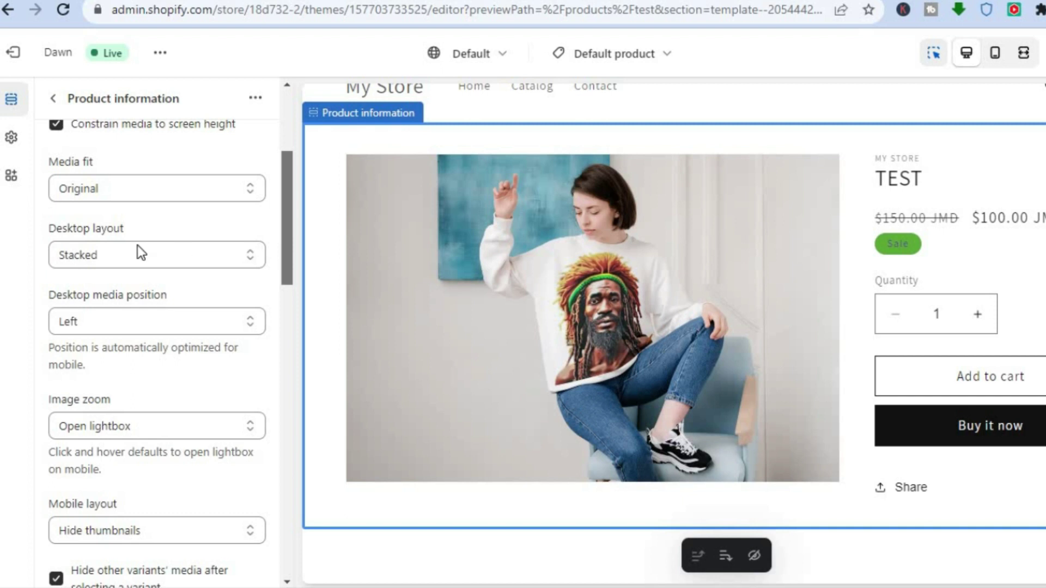
pyautogui.click(110, 265)
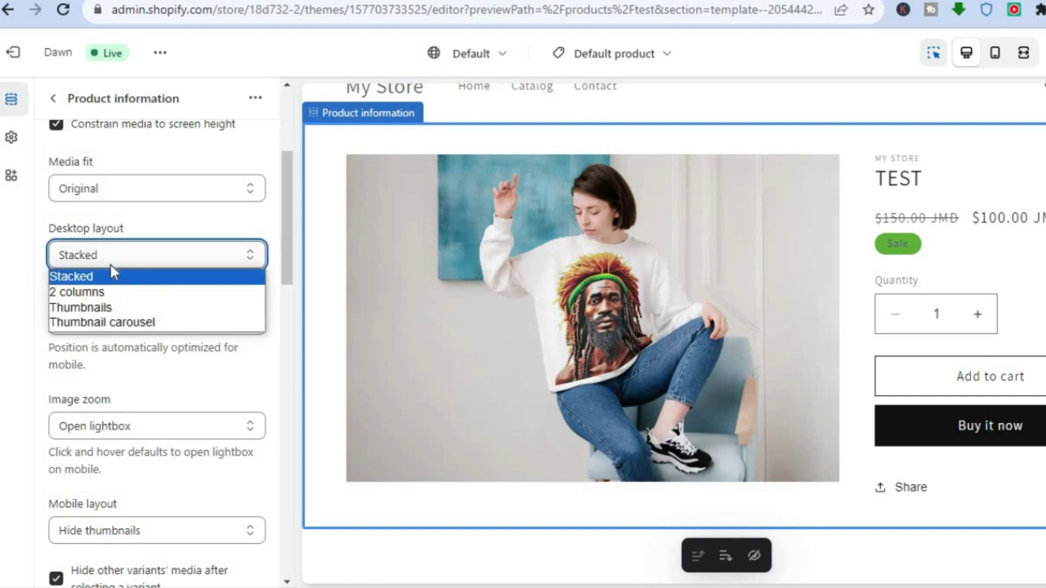
pyautogui.click(120, 300)
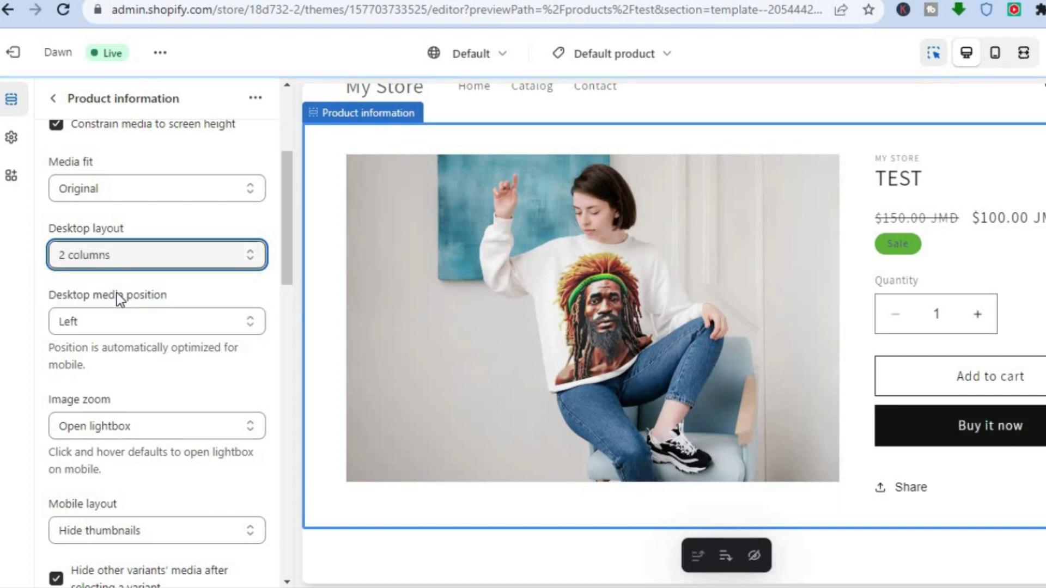
pyautogui.click(131, 260)
pyautogui.click(121, 277)
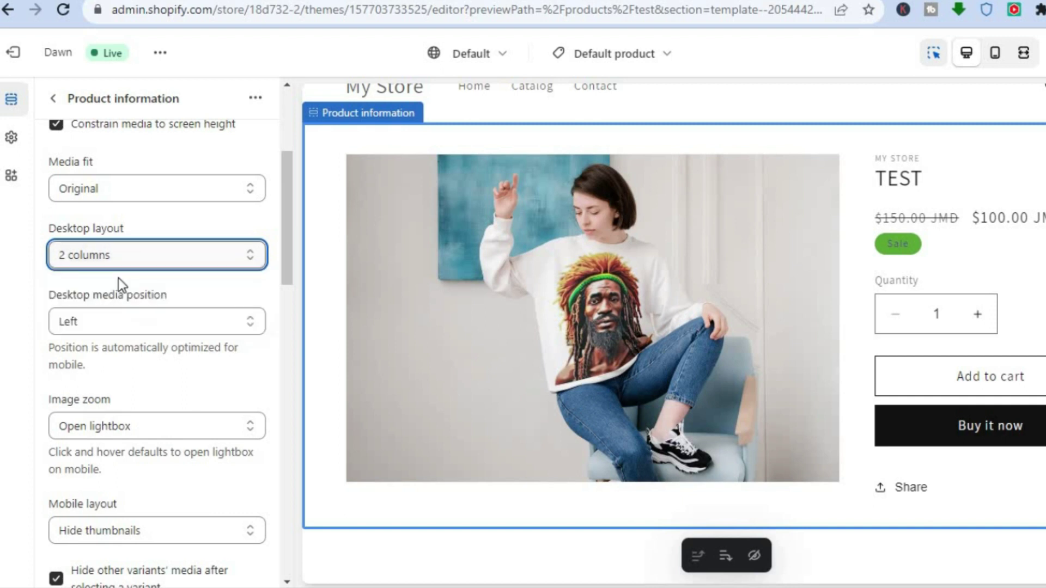
pyautogui.click(152, 188)
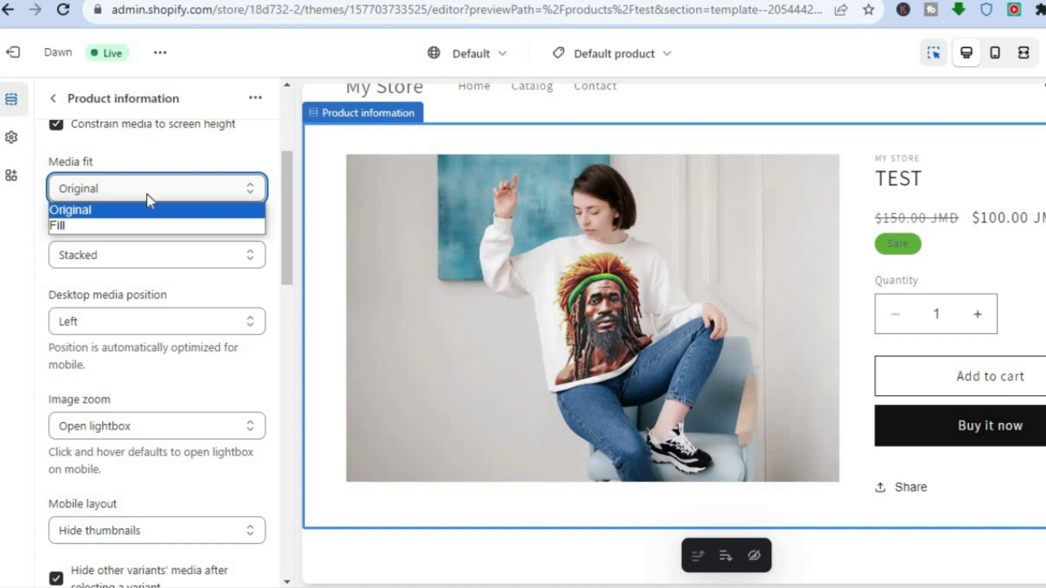
pyautogui.click(119, 226)
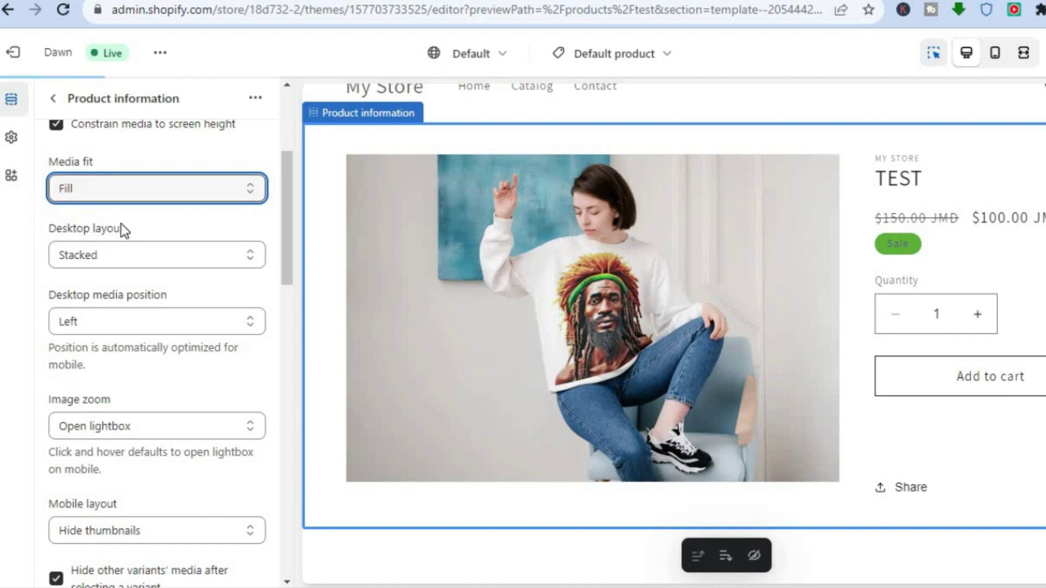
pyautogui.click(145, 185)
pyautogui.click(272, 224)
pyautogui.moveTo(286, 218); pyautogui.dragTo(289, 168)
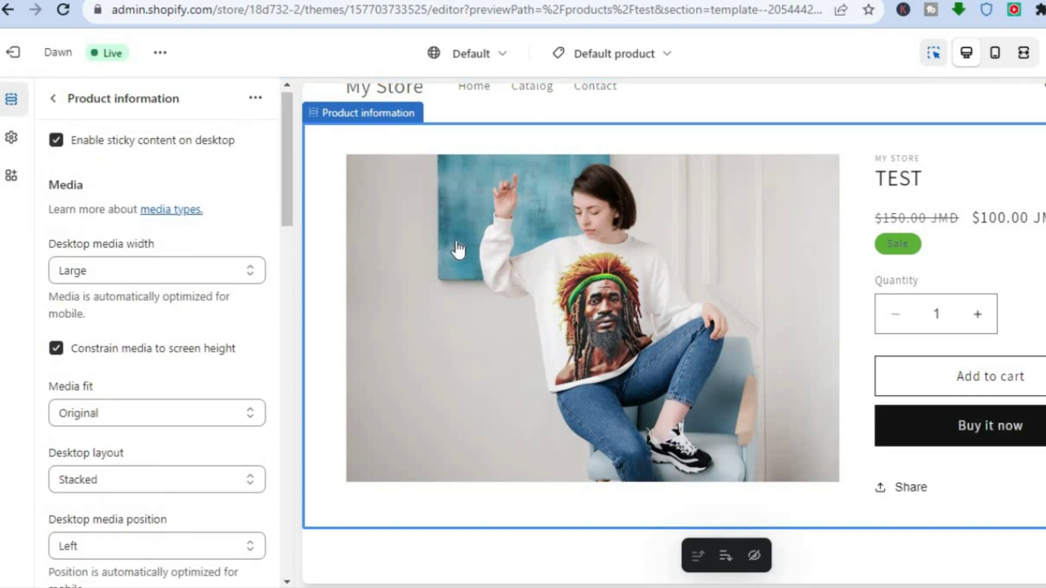
pyautogui.click(210, 274)
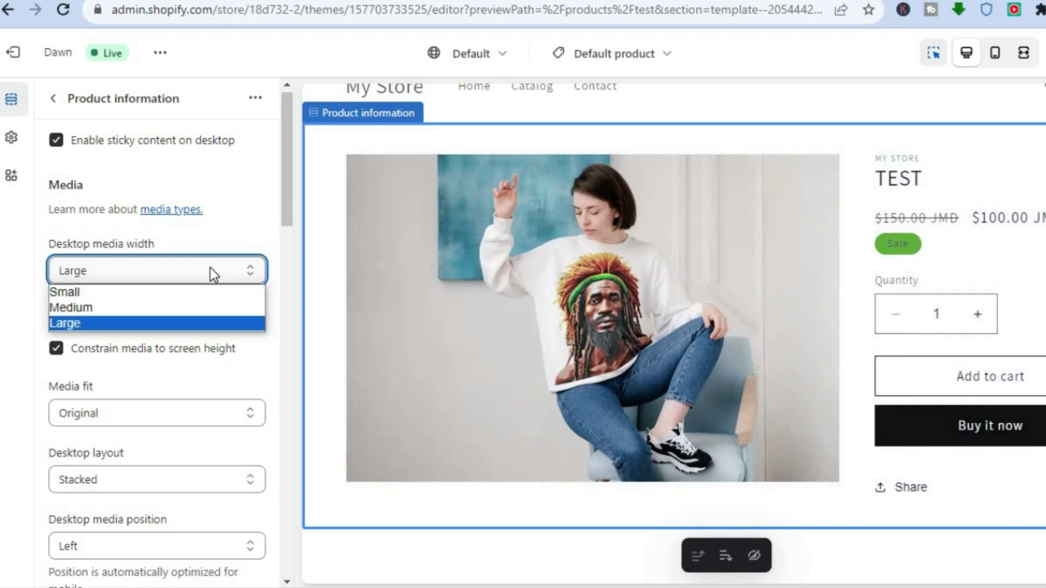
pyautogui.click(146, 296)
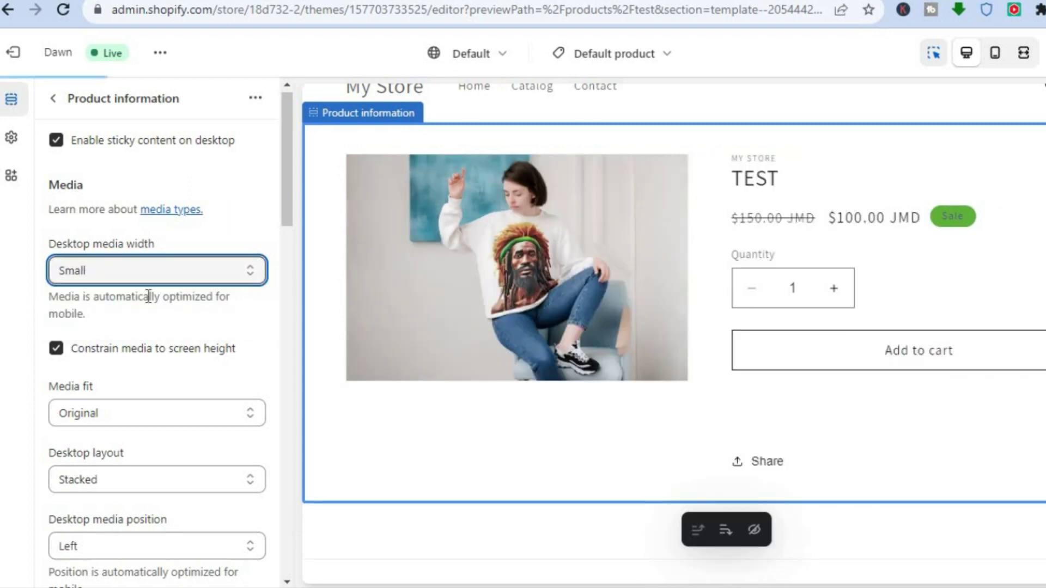
pyautogui.click(163, 273)
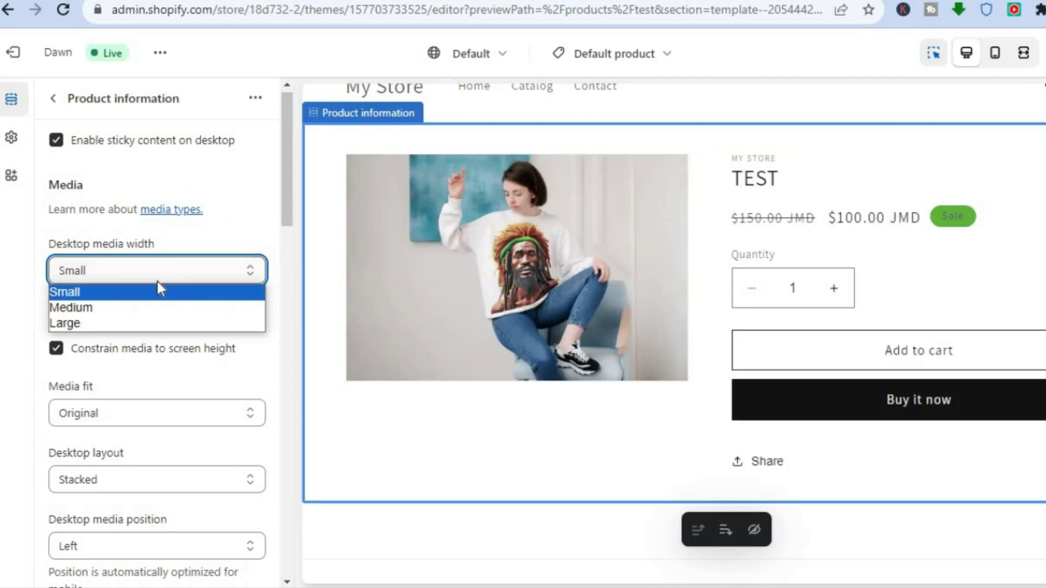
pyautogui.click(139, 308)
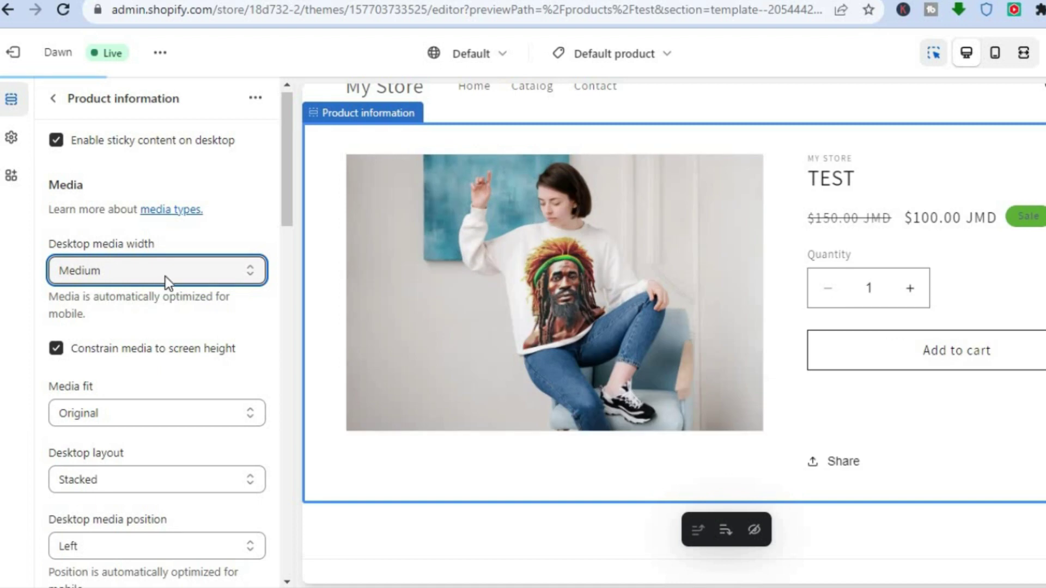
pyautogui.click(165, 276)
pyautogui.click(110, 322)
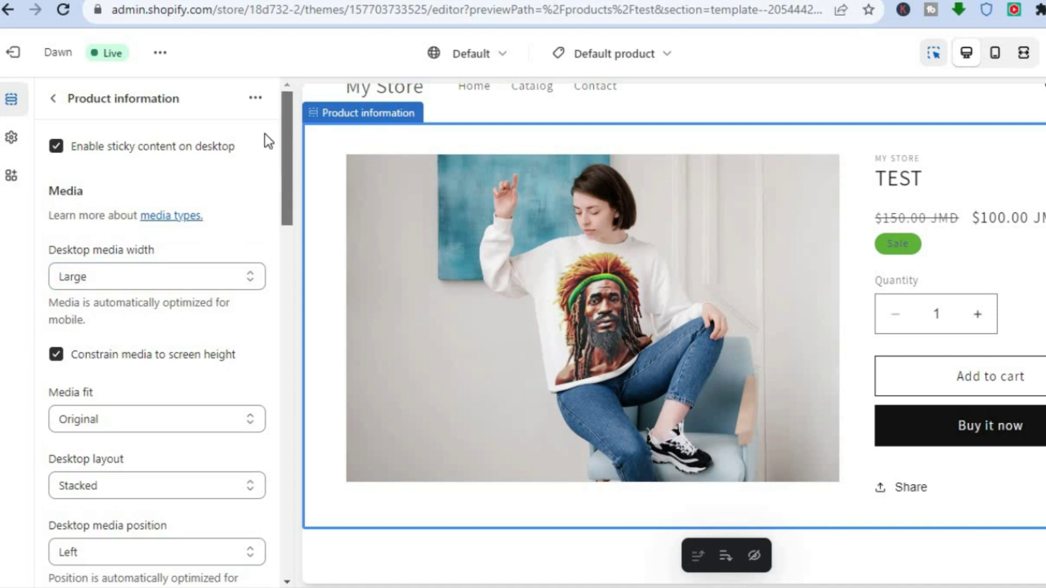
# Return to the block list, hide the Text and Title blocks, then show both again
pyautogui.click(53, 99)
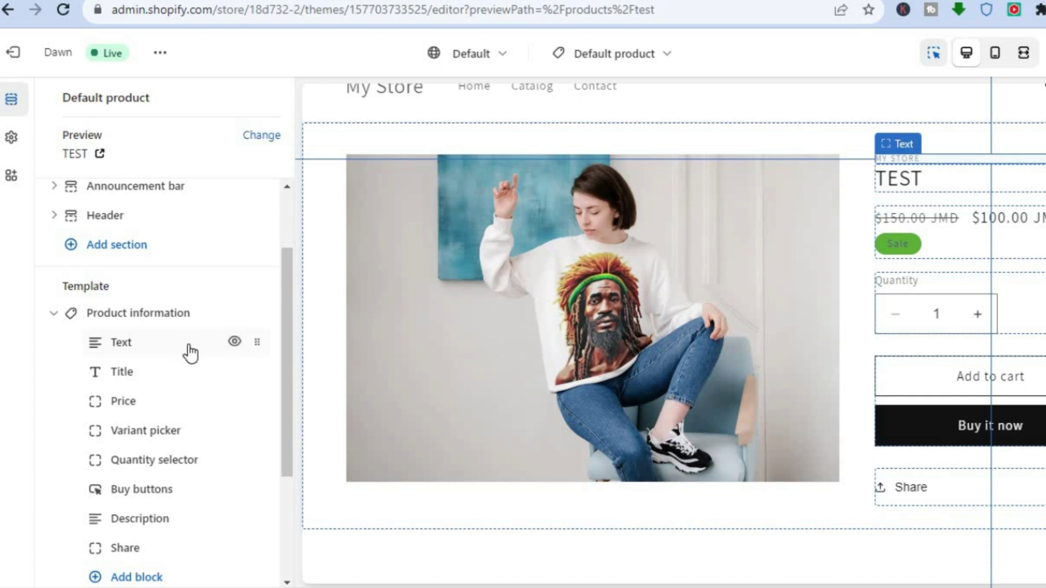
pyautogui.click(234, 342)
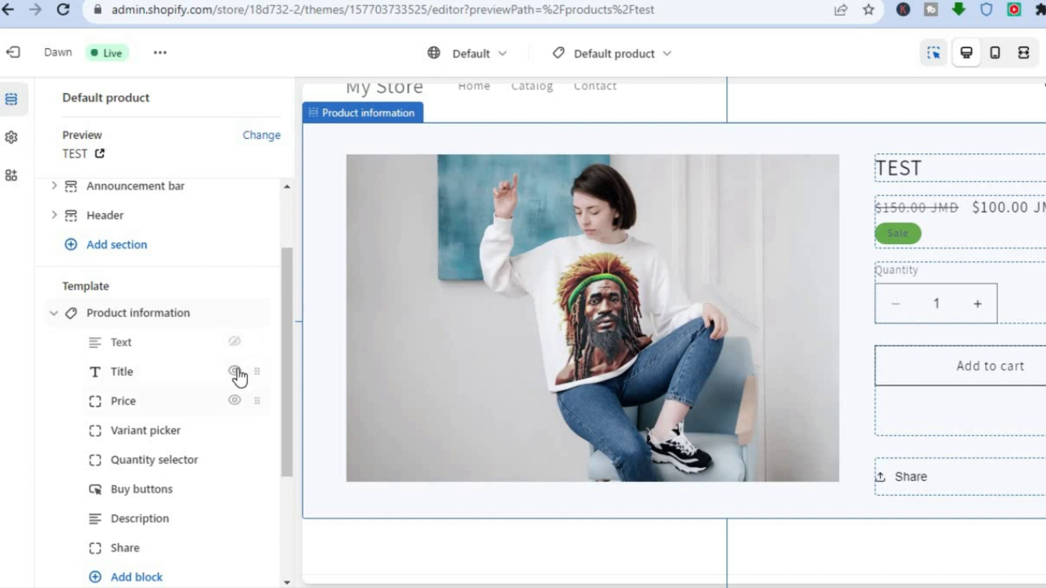
pyautogui.click(236, 372)
pyautogui.click(237, 342)
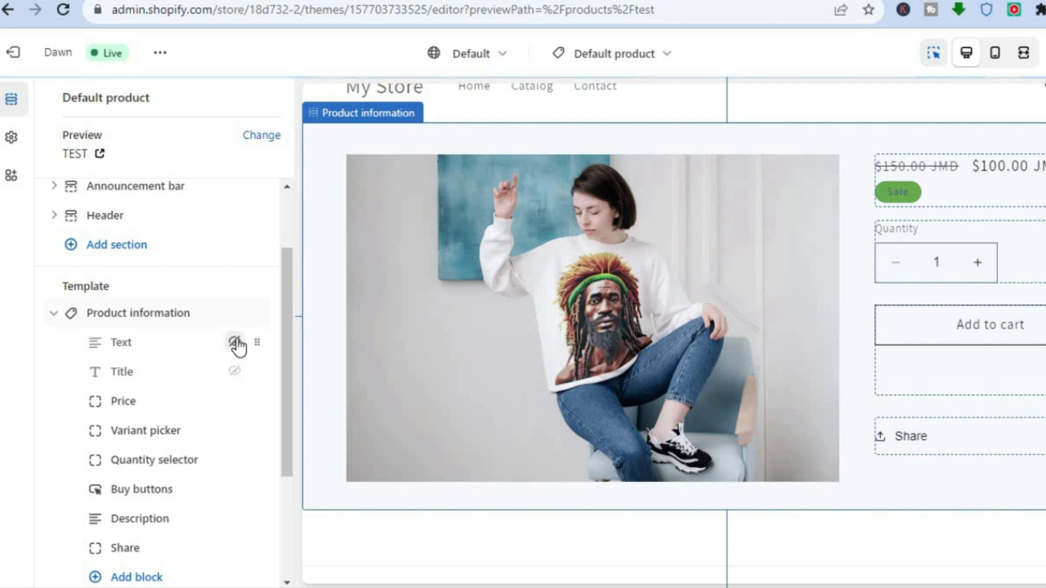
pyautogui.click(236, 372)
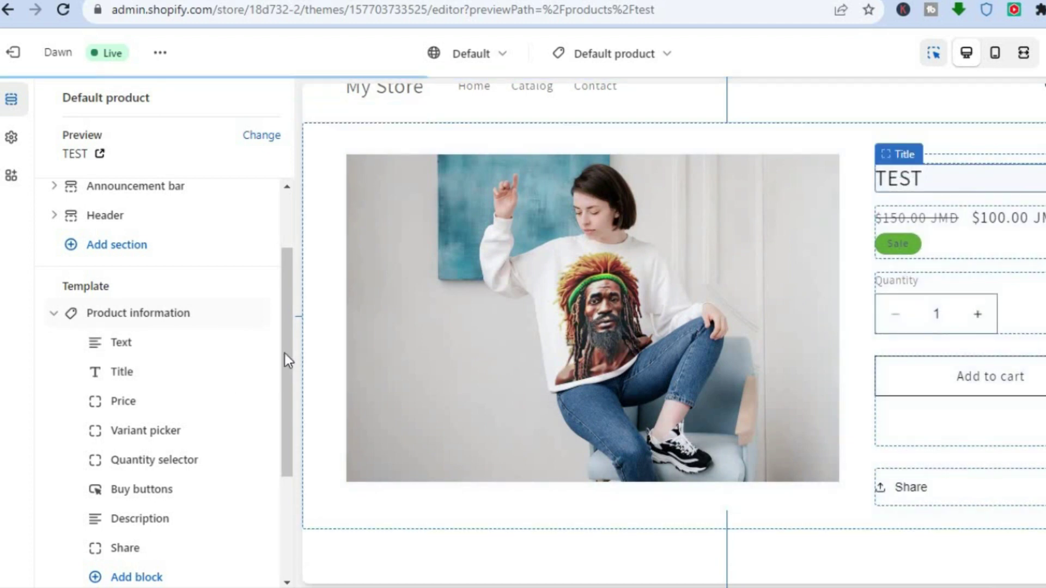
pyautogui.scroll(-3, 280, 369)
pyautogui.moveTo(155, 367)
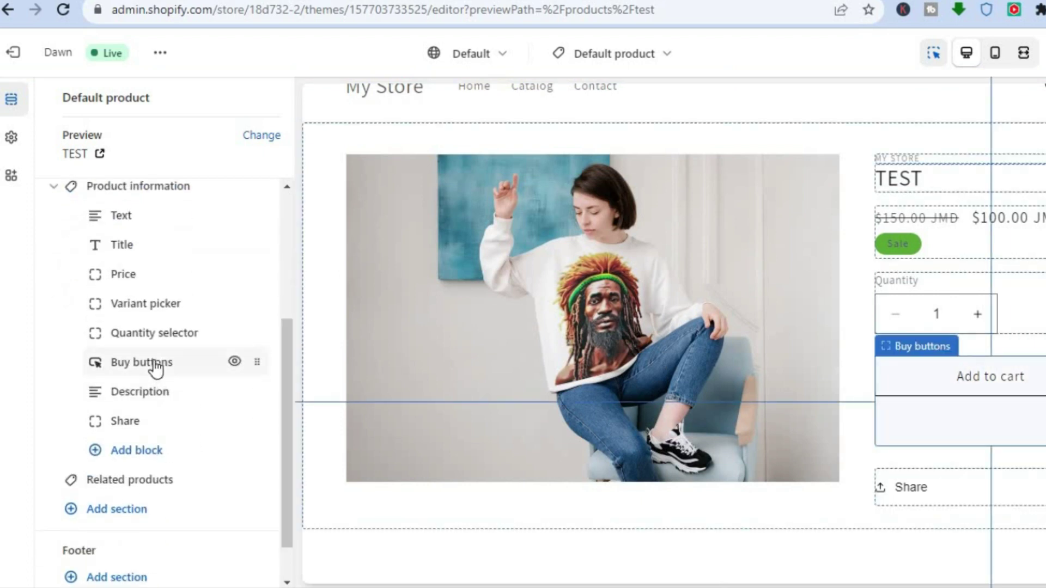
pyautogui.click(156, 366)
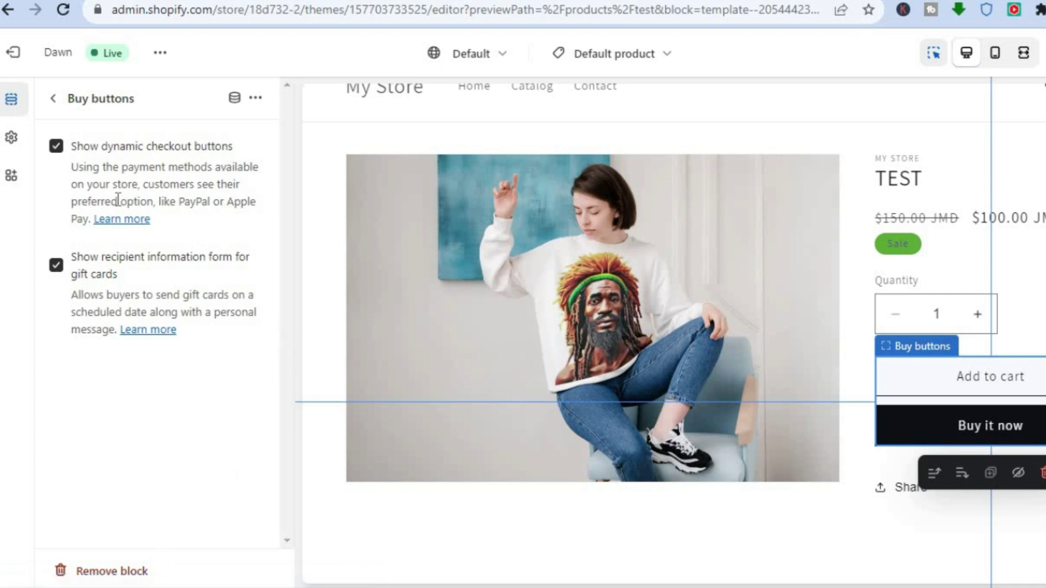
pyautogui.click(60, 101)
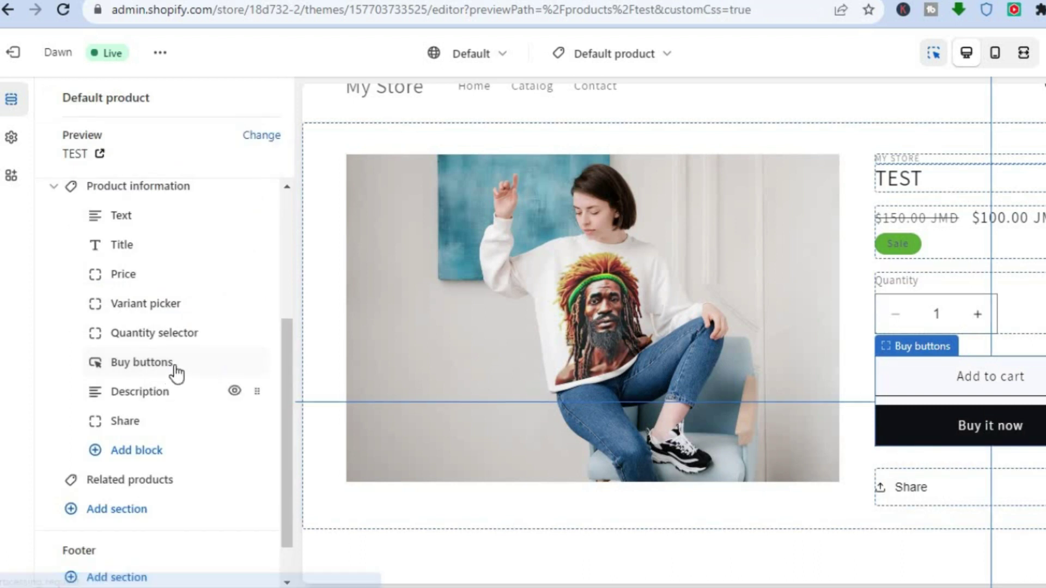